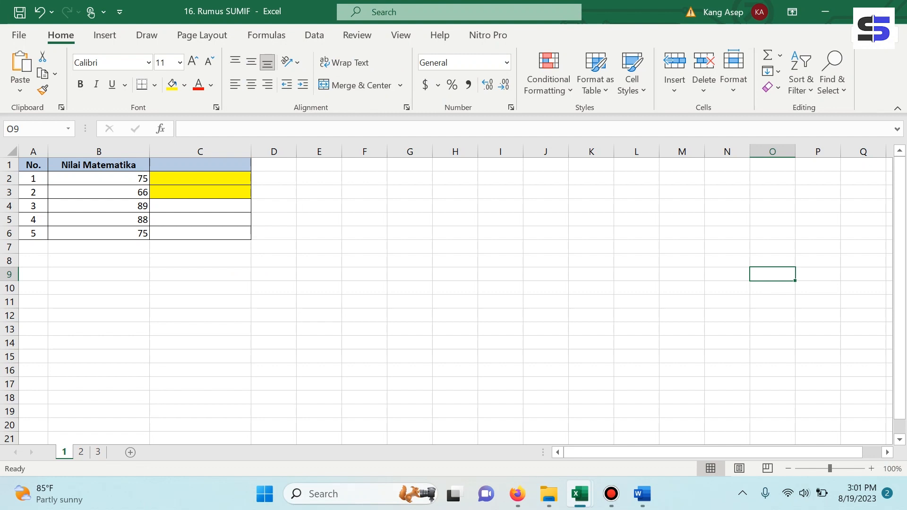
pyautogui.click(98, 178)
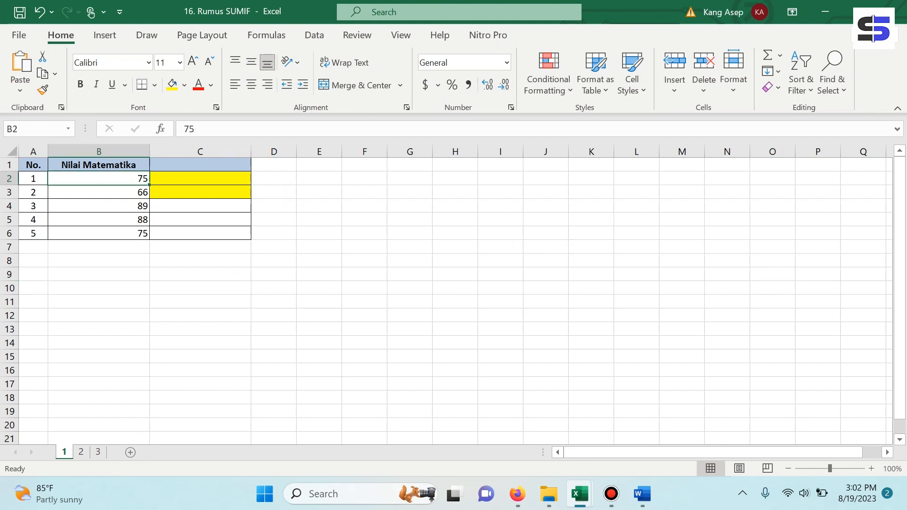
pyautogui.click(98, 193)
pyautogui.click(99, 206)
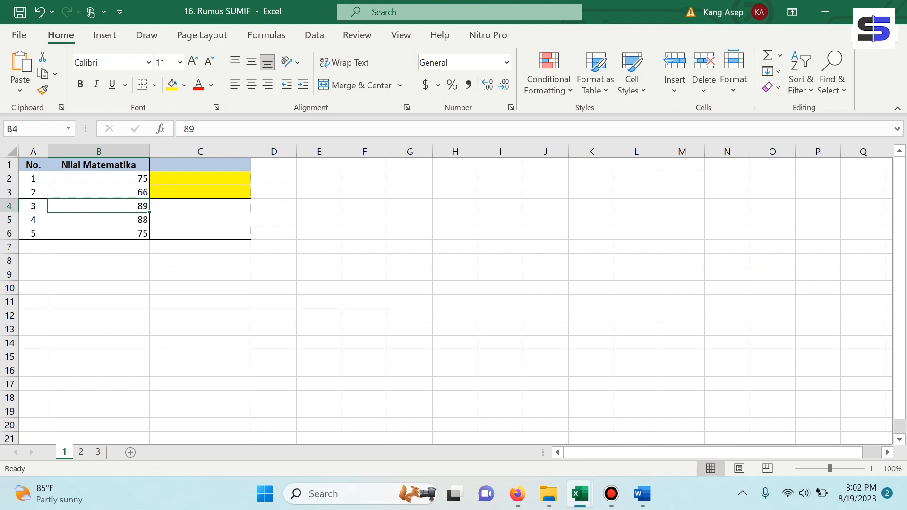
# Enter the formula =SUMIF(B2:B6,75) in cell C2 to sum the mathematics scores equal to 75
pyautogui.click(201, 179)
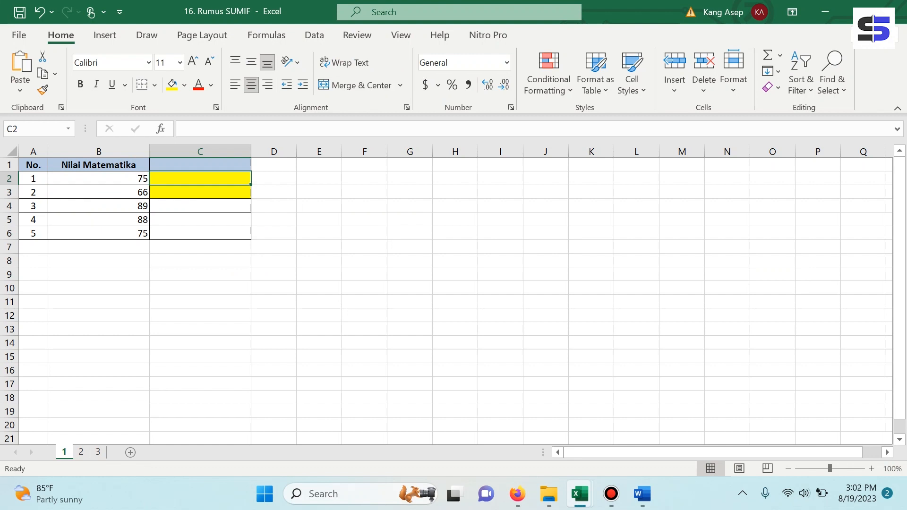
pyautogui.write('=')
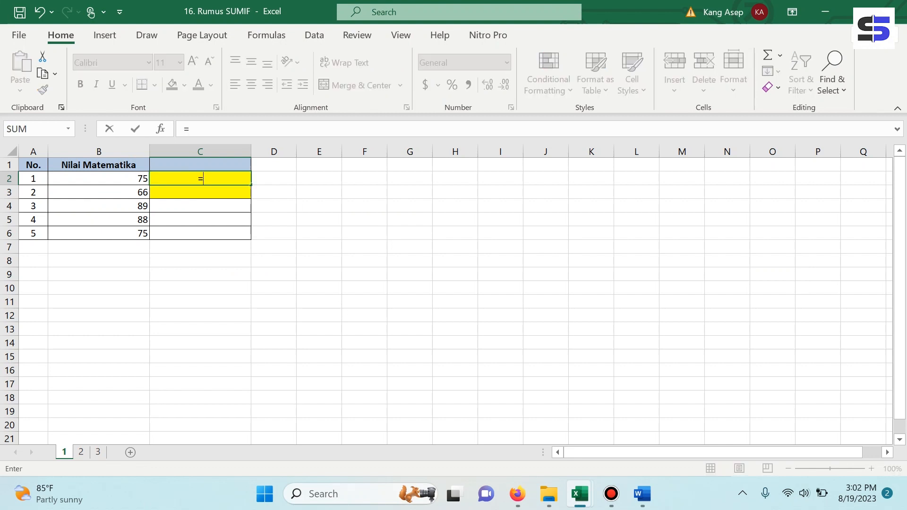
pyautogui.write('sum')
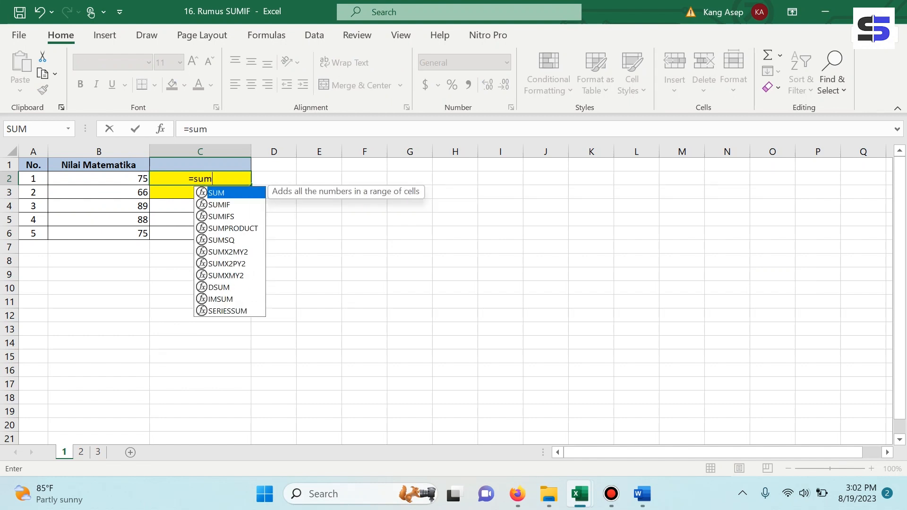
pyautogui.press('Down')
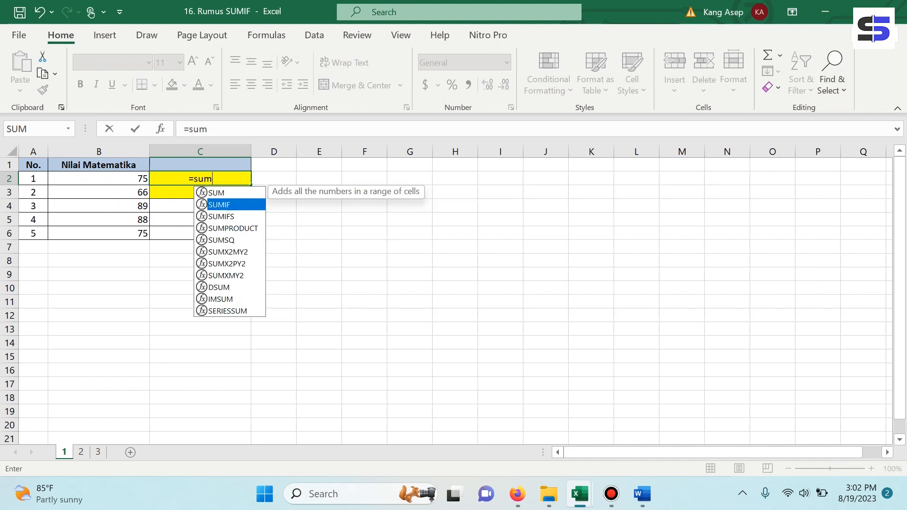
pyautogui.press('Tab')
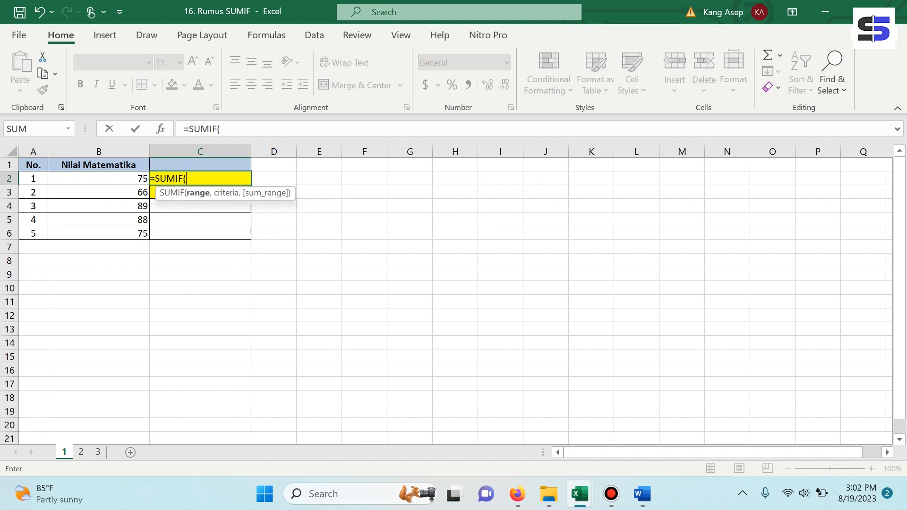
pyautogui.press('Left')
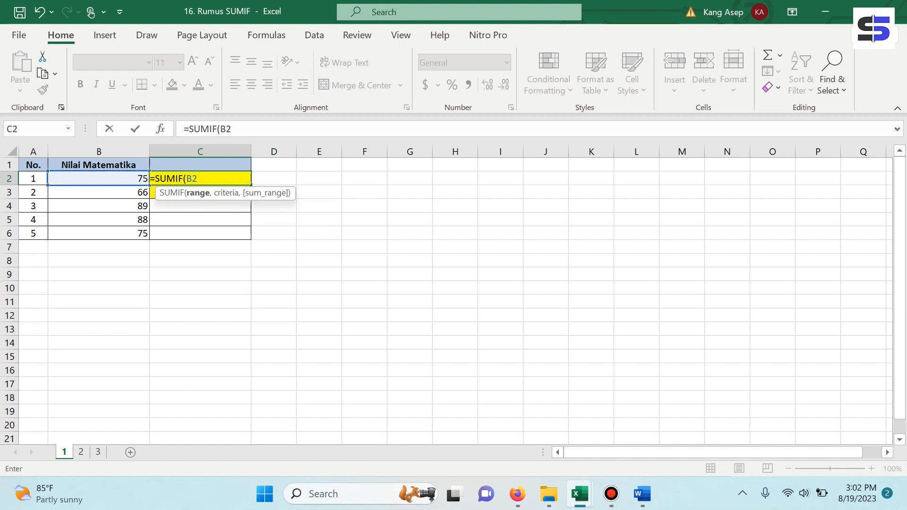
pyautogui.hotkey('shift', 'Down')
pyautogui.hotkey('shift', 'Down')
pyautogui.hotkey('shift', 'Down')
pyautogui.hotkey('shift', 'Down')
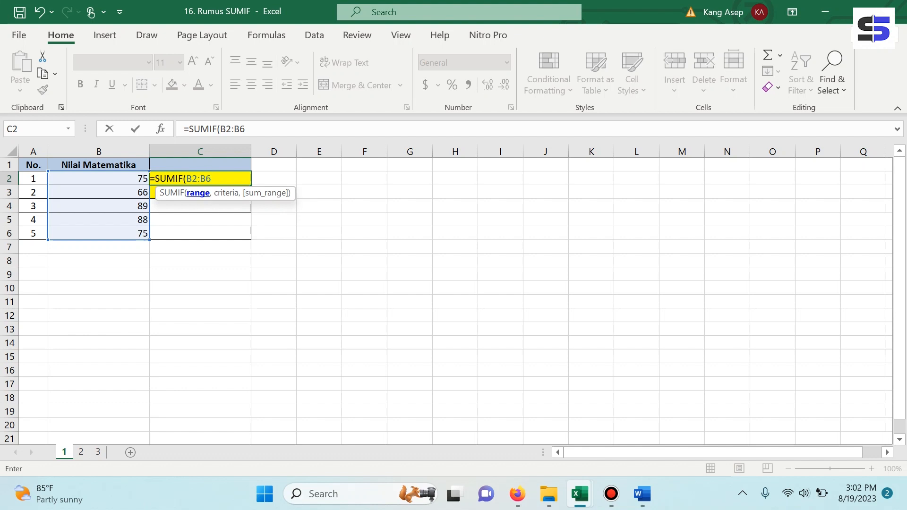
pyautogui.write(',')
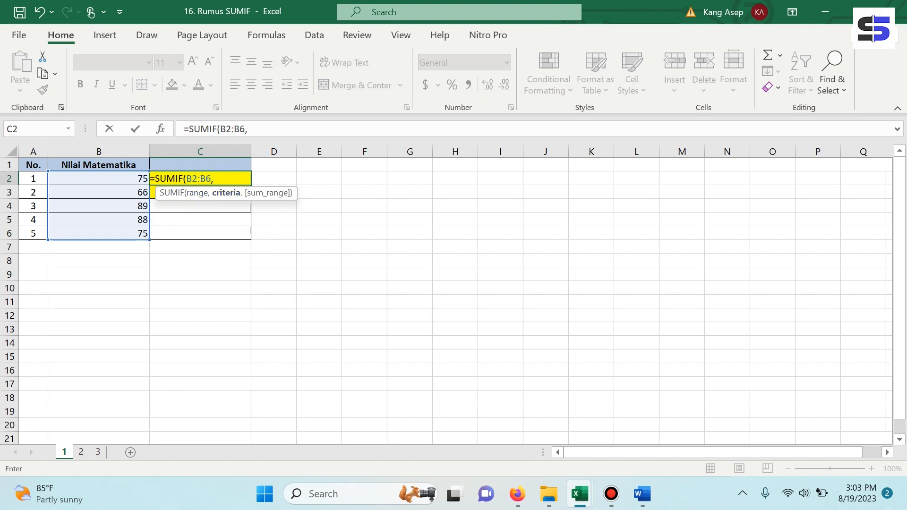
pyautogui.write('75)')
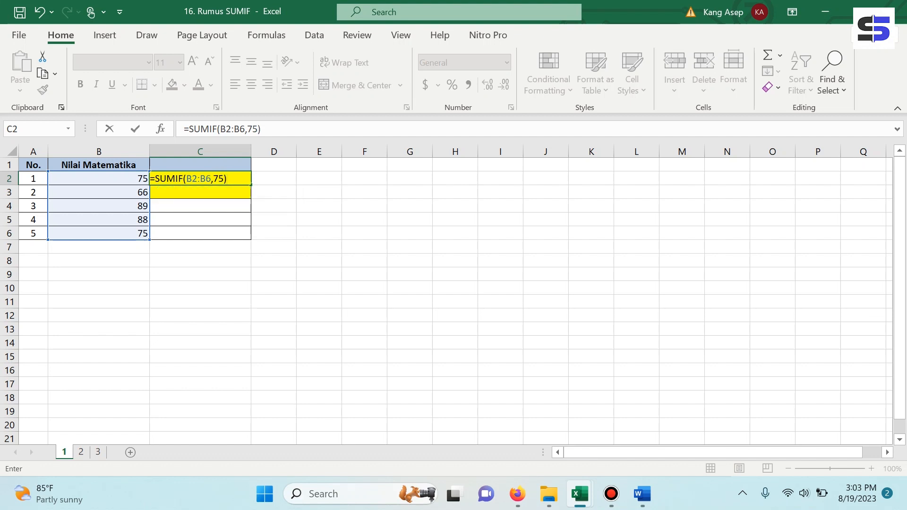
pyautogui.press('Return')
# Check the SUMIF formula in C2 against the matching scores in B2 and B6
pyautogui.click(201, 179)
pyautogui.click(364, 207)
pyautogui.click(200, 179)
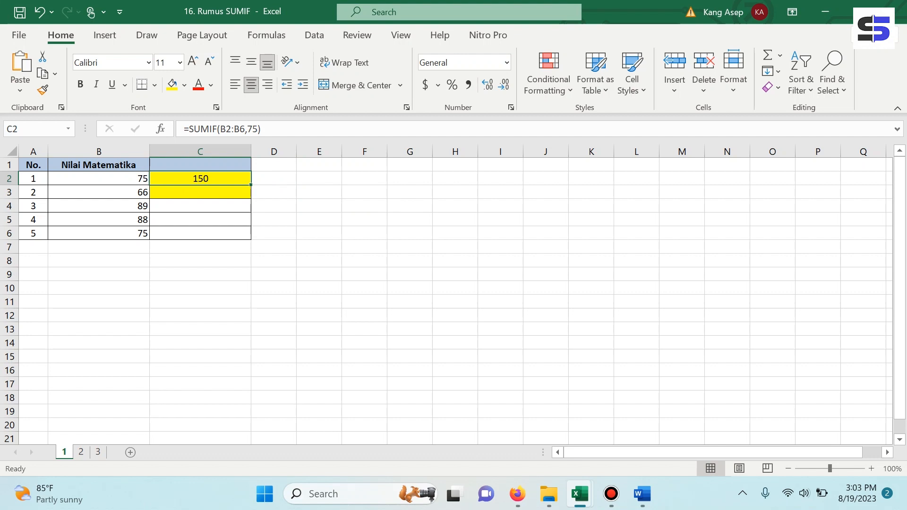
pyautogui.click(99, 179)
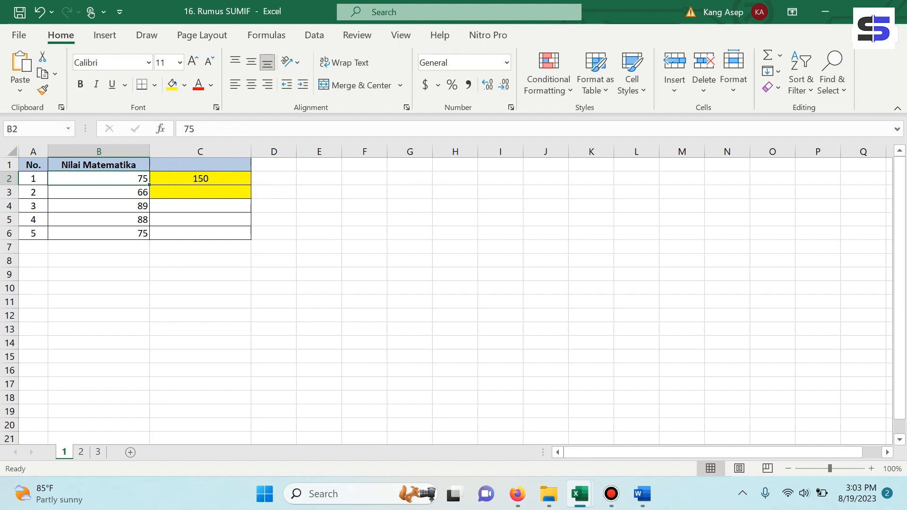
pyautogui.click(98, 234)
pyautogui.click(99, 179)
pyautogui.click(99, 234)
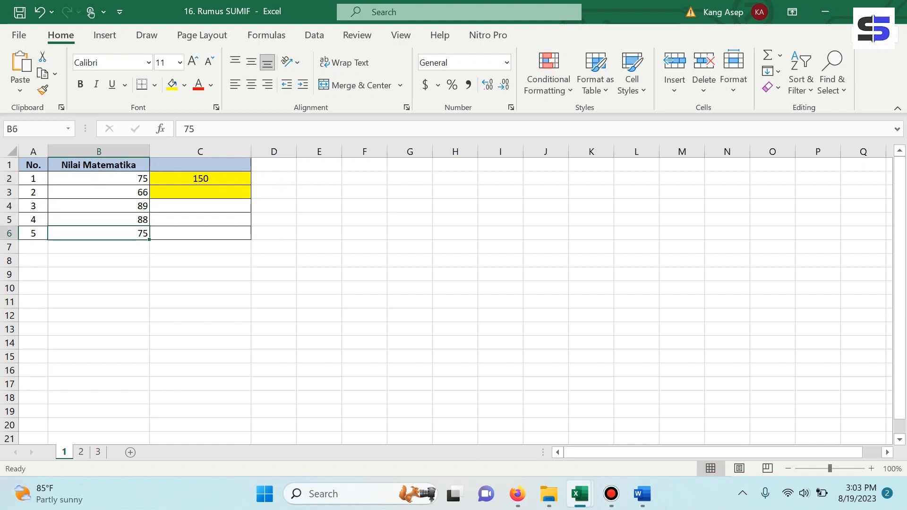
pyautogui.click(200, 179)
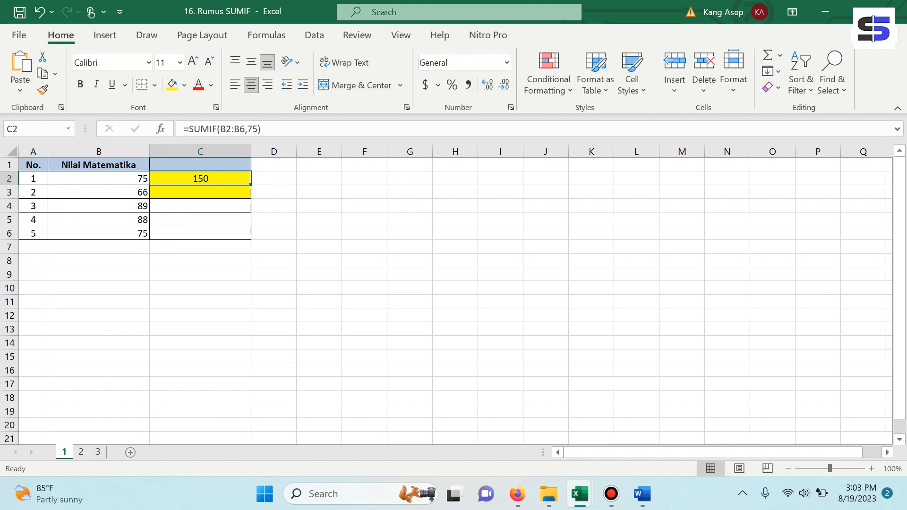
# Start a SUMIF formula in cell C3
pyautogui.click(200, 192)
pyautogui.write('=sum')
pyautogui.press('Down')
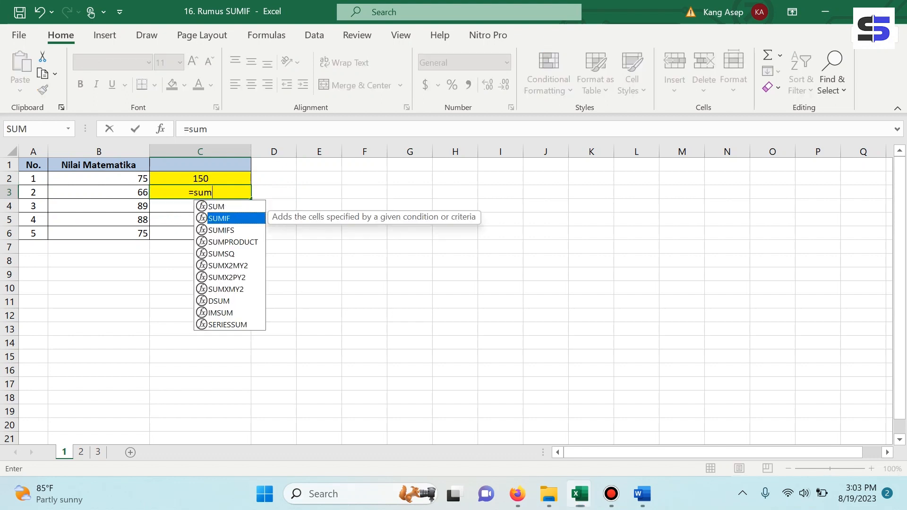
pyautogui.press('Tab')
pyautogui.press('Left')
pyautogui.press('Up')
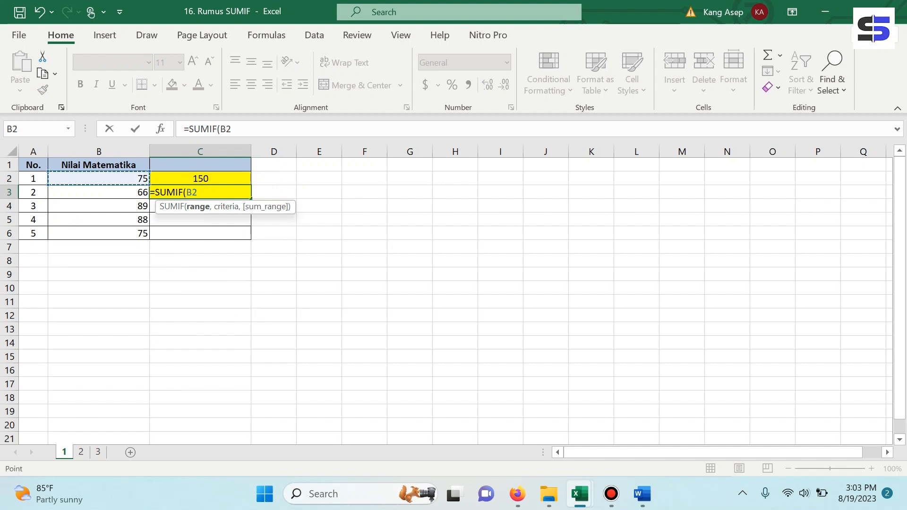
pyautogui.write(':')
pyautogui.press('Left')
pyautogui.hotkey('shift', 'Down')
pyautogui.hotkey('shift', 'Down')
pyautogui.hotkey('shift', 'Down')
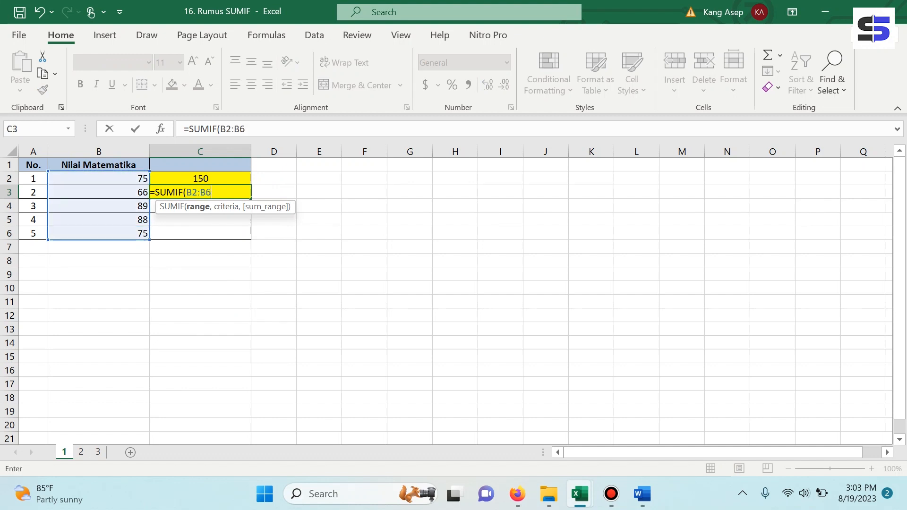
pyautogui.write(',')
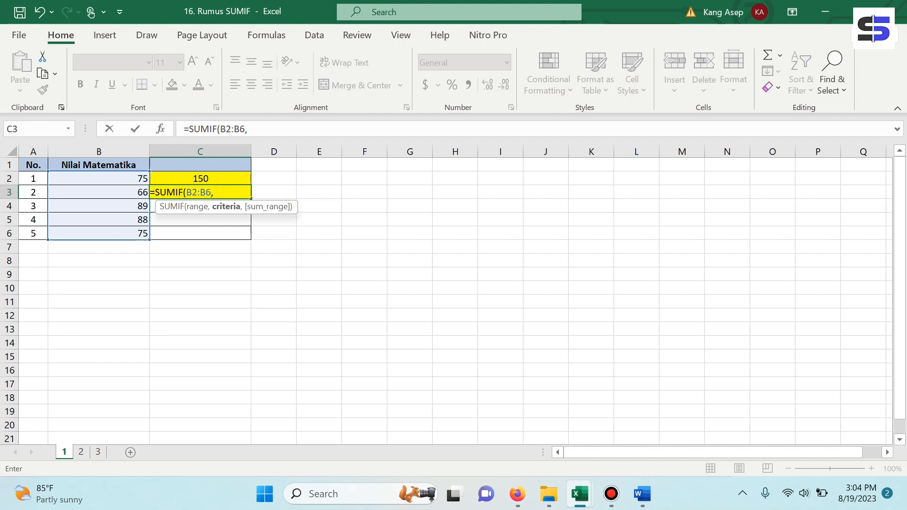
pyautogui.write('">80)')
pyautogui.press('Return')
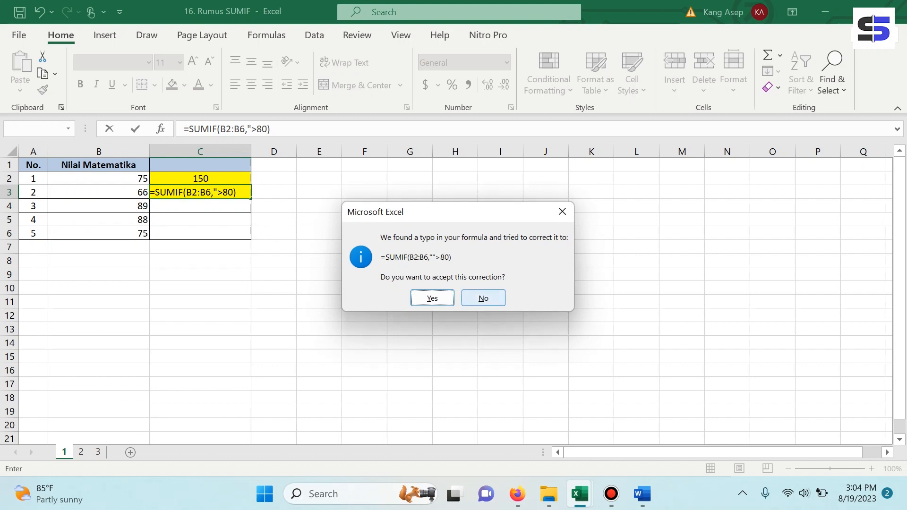
pyautogui.click(483, 298)
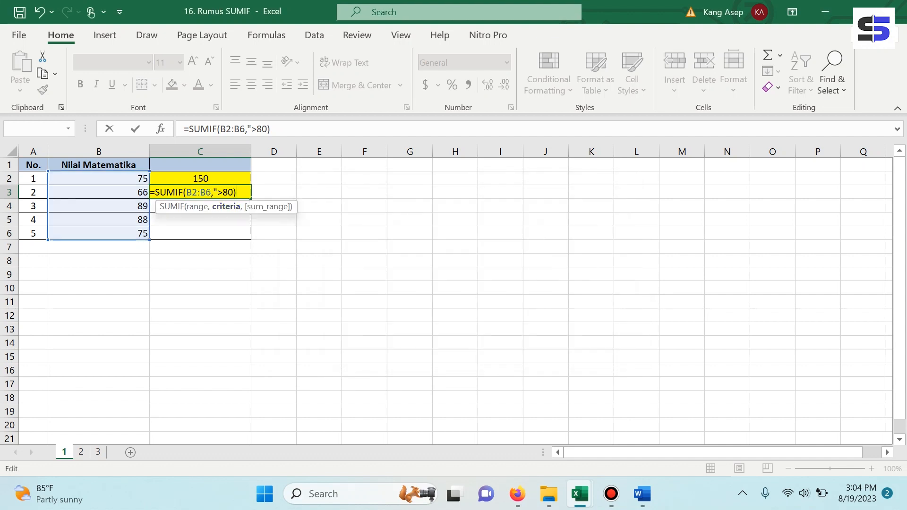
pyautogui.moveTo(269, 128); pyautogui.dragTo(220, 128)
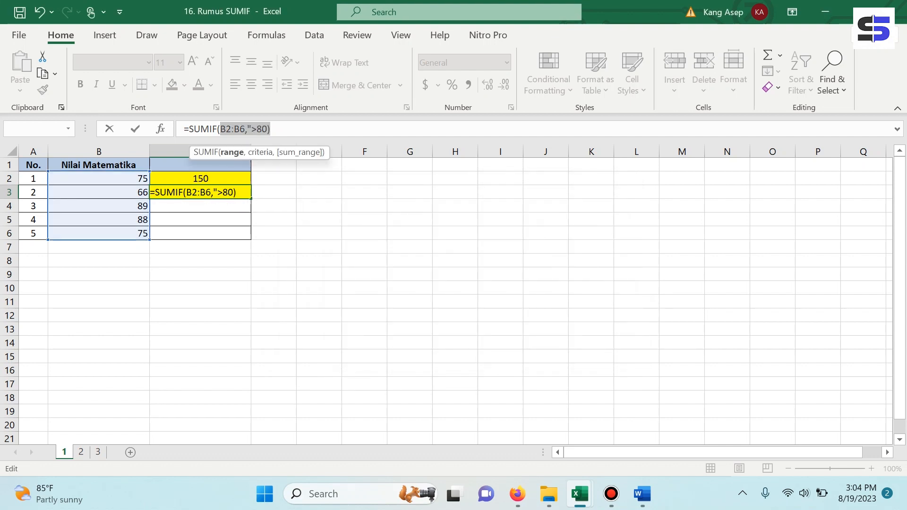
pyautogui.press('BackSpace')
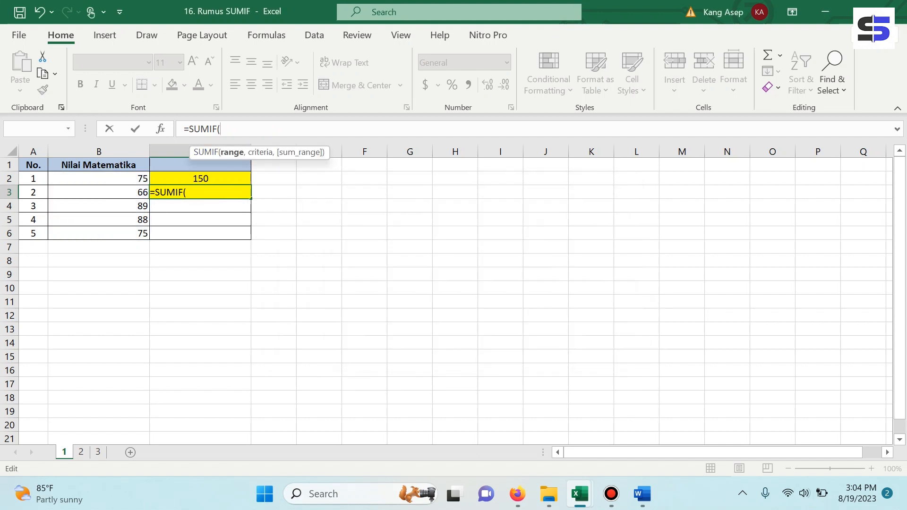
# Complete the SUMIF formula in C3 with the range B2:B6 and the quoted criterion ">80"
pyautogui.click(99, 178)
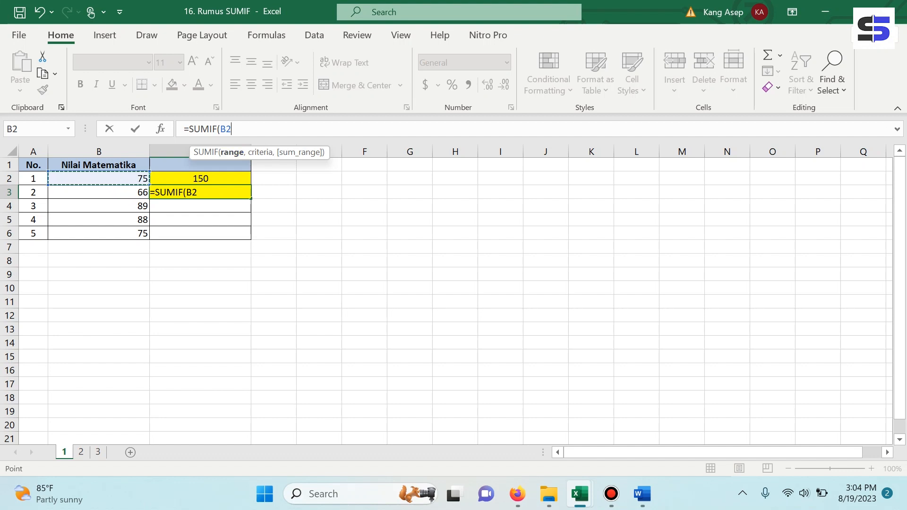
pyautogui.write(':b')
pyautogui.press('BackSpace')
pyautogui.press('BackSpace')
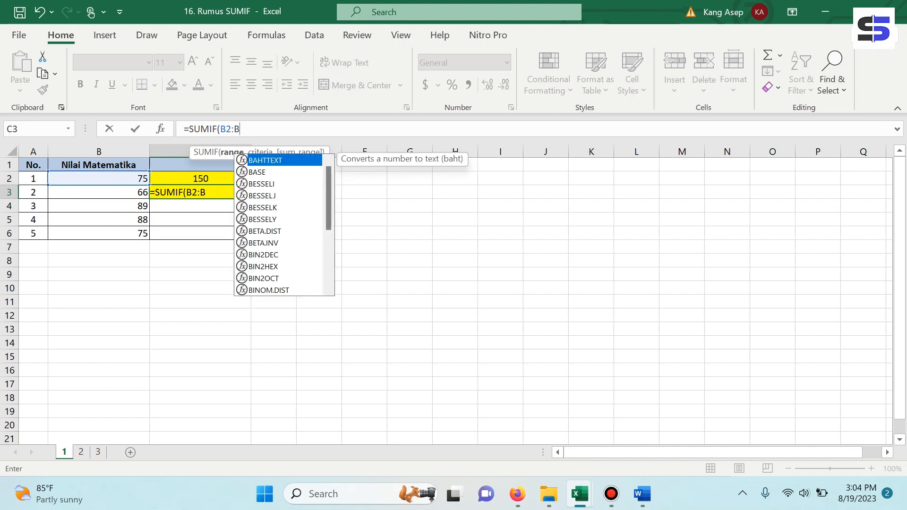
pyautogui.write('6')
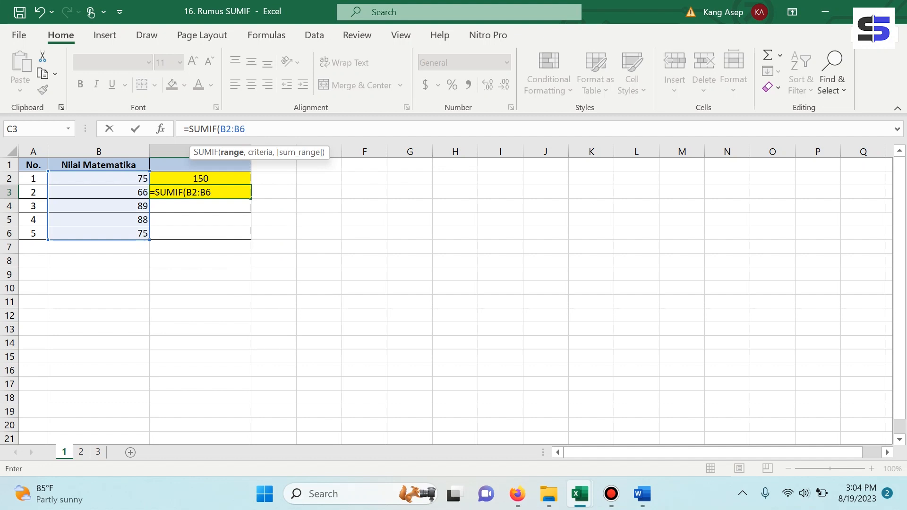
pyautogui.write(',')
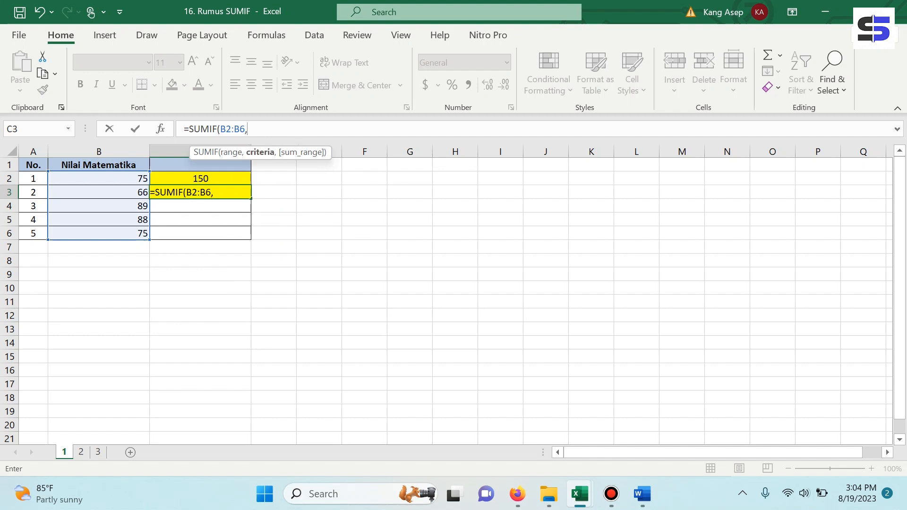
pyautogui.write('">80")')
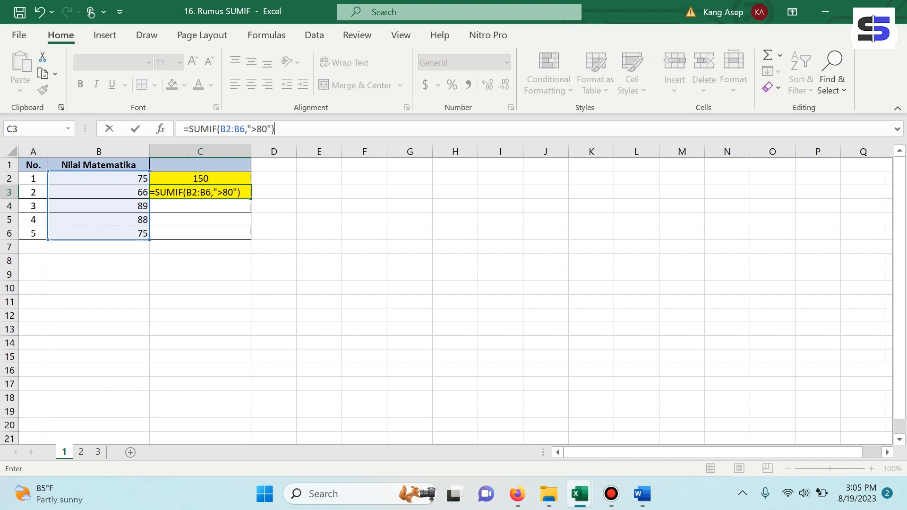
pyautogui.press('Return')
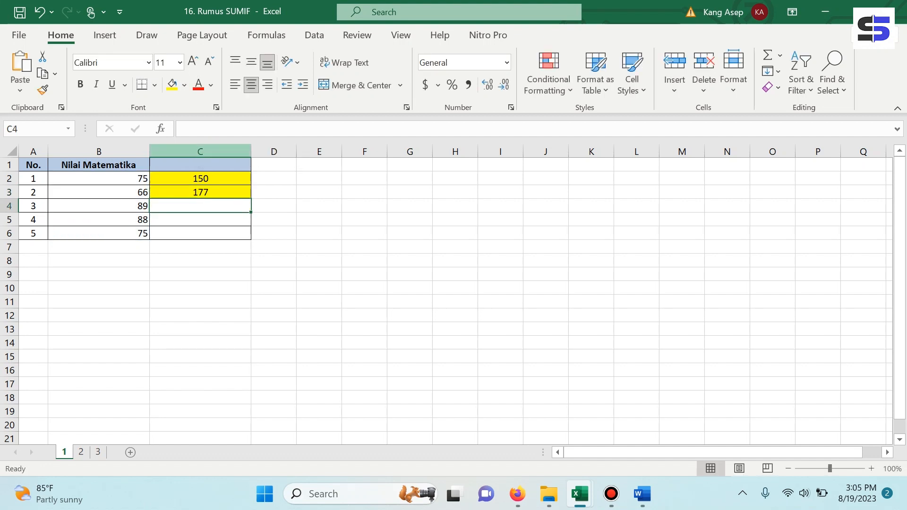
# Check the SUMIF formula in C3 against the scores above 80 in B4 and B5
pyautogui.click(200, 192)
pyautogui.press('Right')
pyautogui.press('Left')
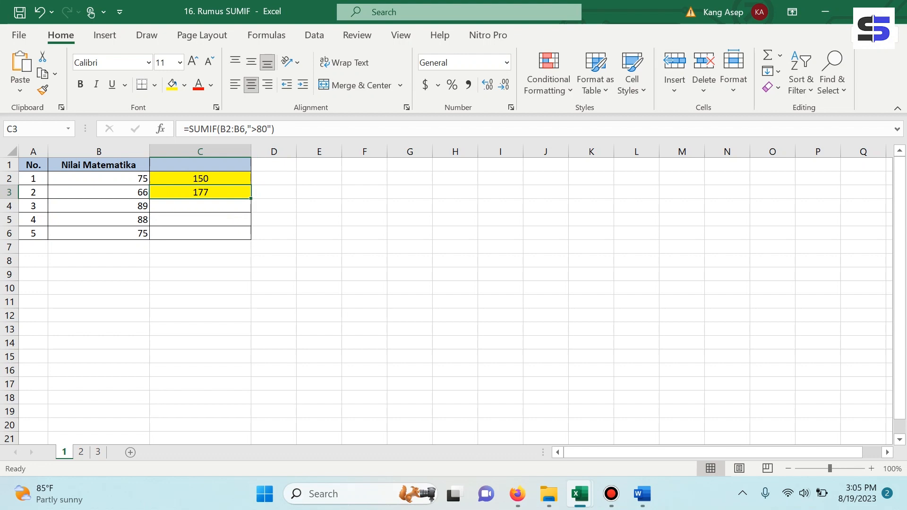
pyautogui.moveTo(98, 206); pyautogui.dragTo(99, 219)
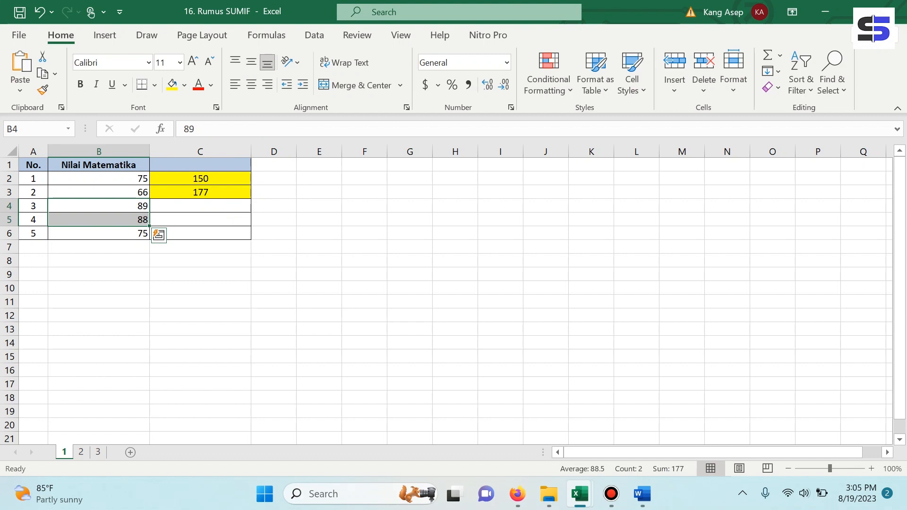
pyautogui.click(99, 206)
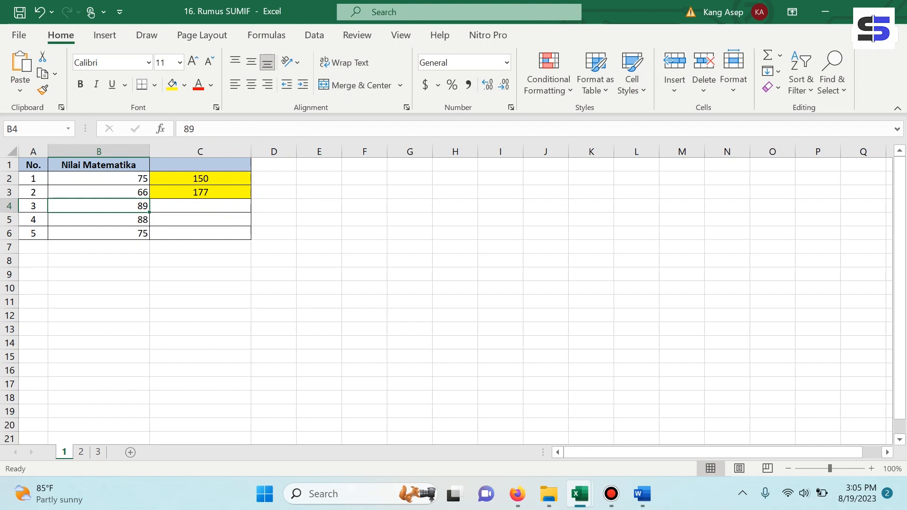
pyautogui.click(99, 220)
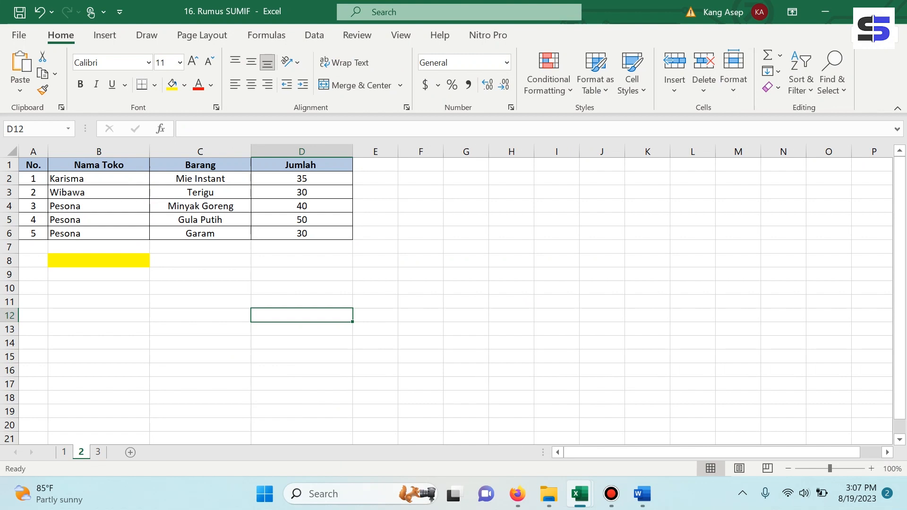
# Start a SUMIF formula in cell B8 with the store names in B2:B6 as the criteria range
pyautogui.click(99, 165)
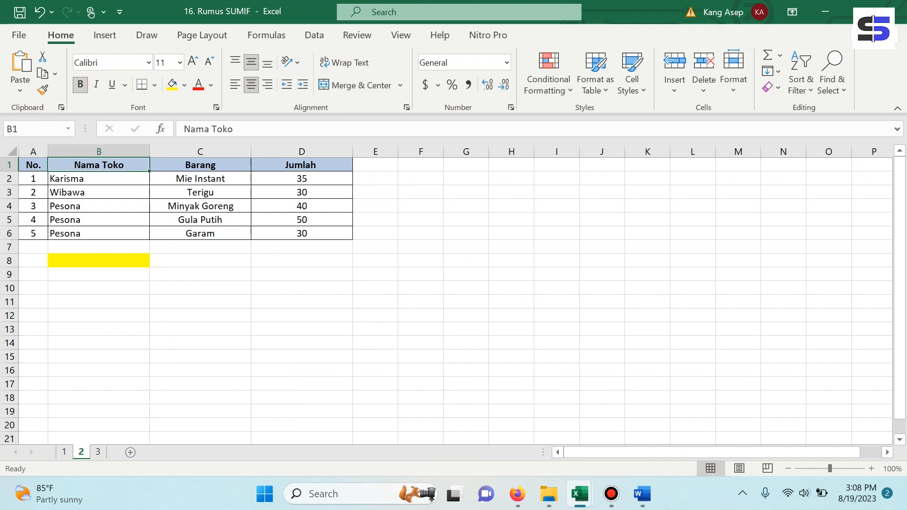
pyautogui.click(200, 165)
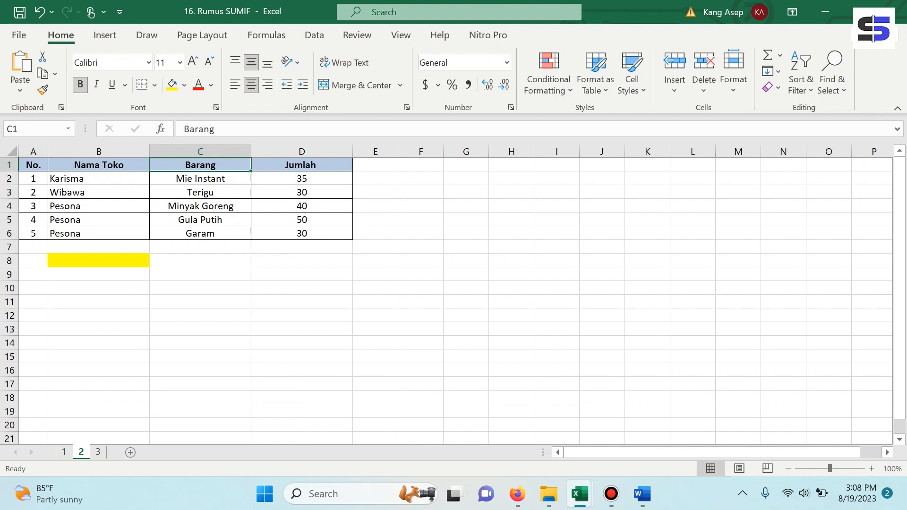
pyautogui.click(99, 260)
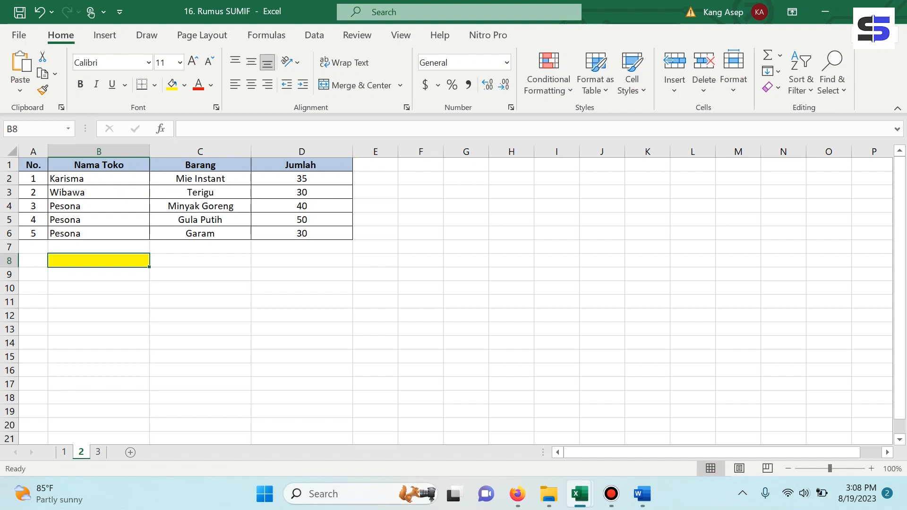
pyautogui.write('=')
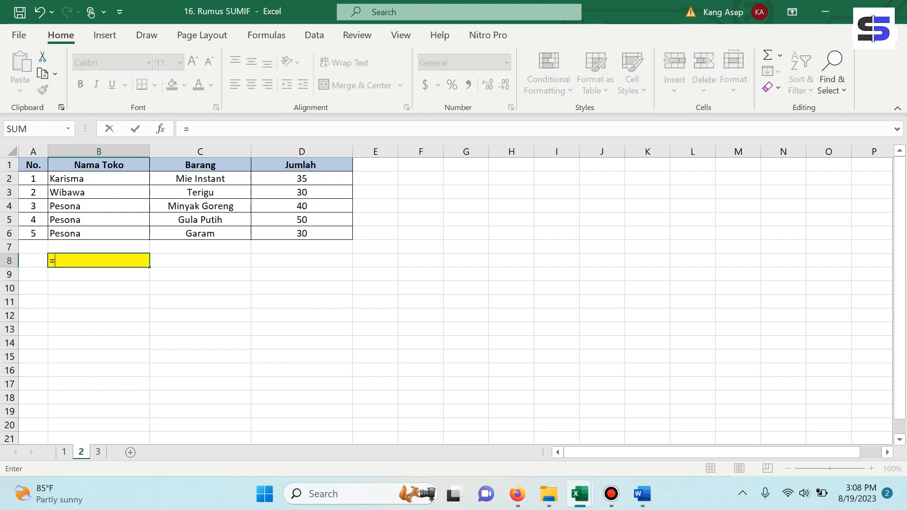
pyautogui.write('sum')
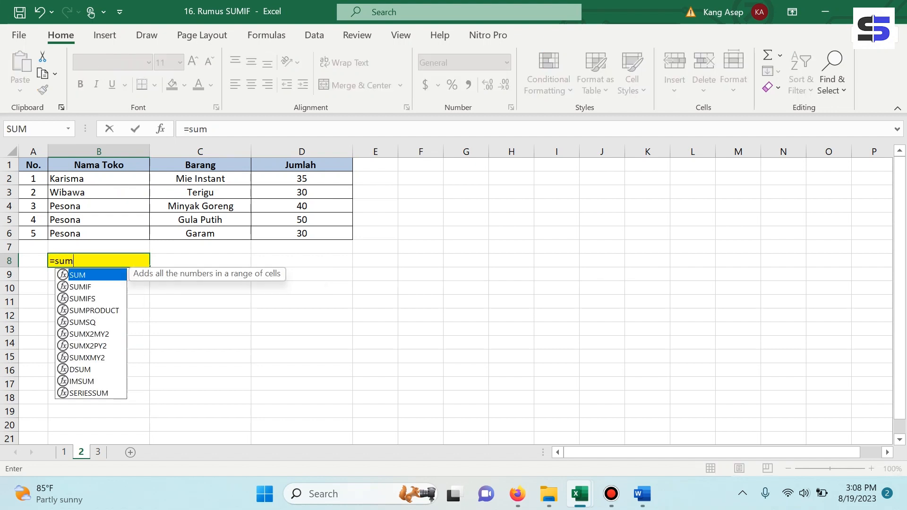
pyautogui.press('Down')
pyautogui.press('Tab')
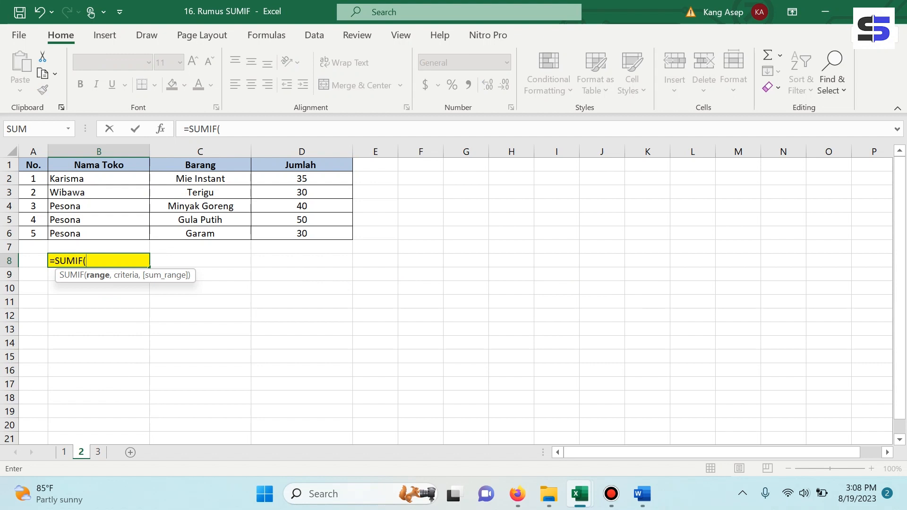
pyautogui.click(99, 179)
pyautogui.moveTo(150, 185); pyautogui.dragTo(150, 235)
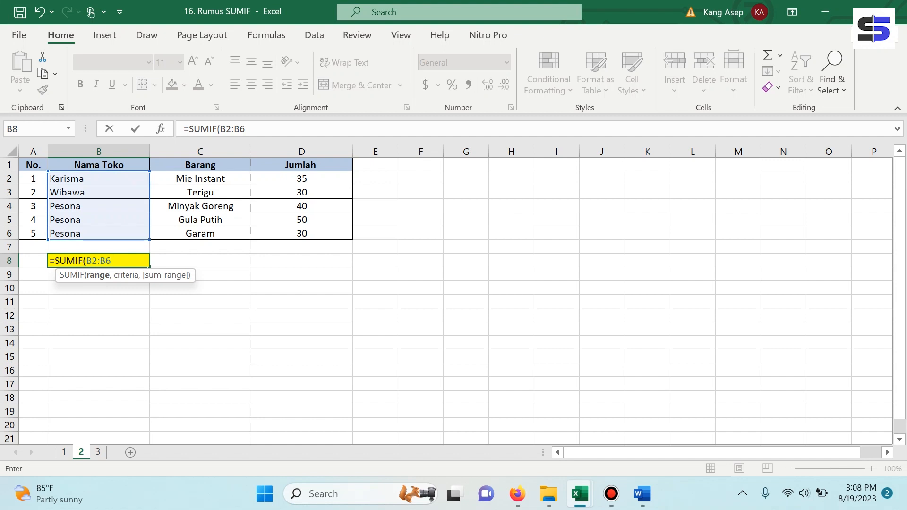
# Complete the SUMIF formula in B8 with the quoted criterion "Pesona" and the sum range D2:D6
pyautogui.write(',')
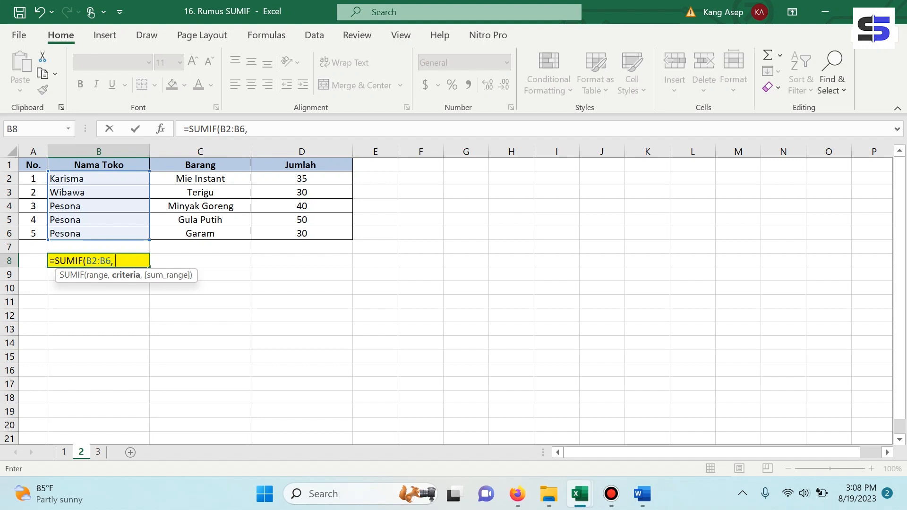
pyautogui.write('"Pesona')
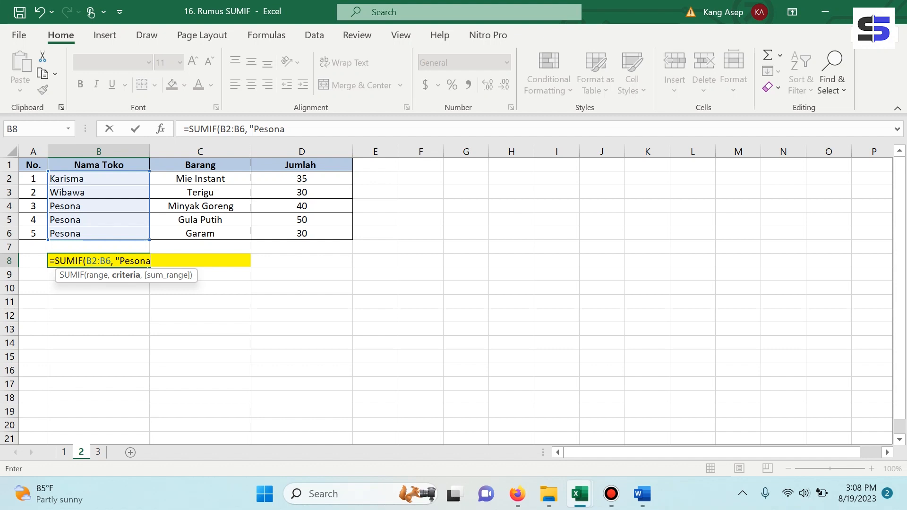
pyautogui.write('",')
pyautogui.moveTo(302, 179); pyautogui.dragTo(302, 234)
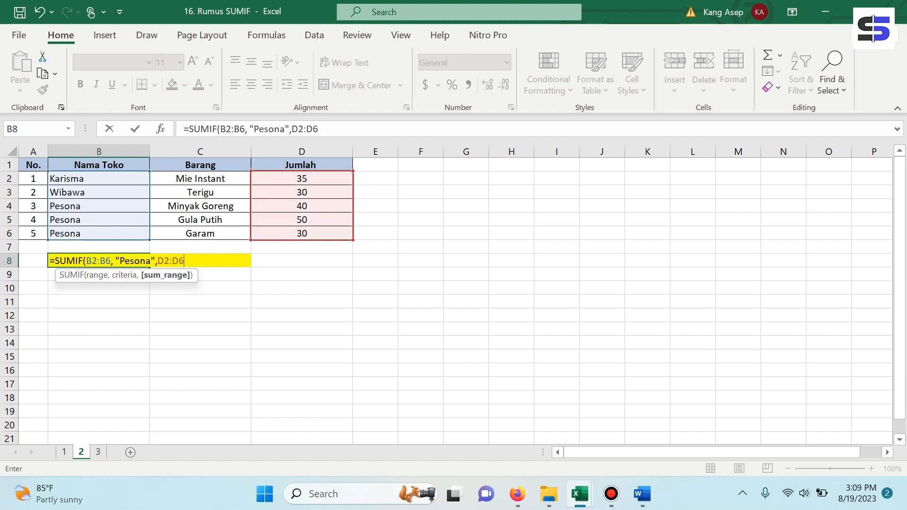
pyautogui.write(')')
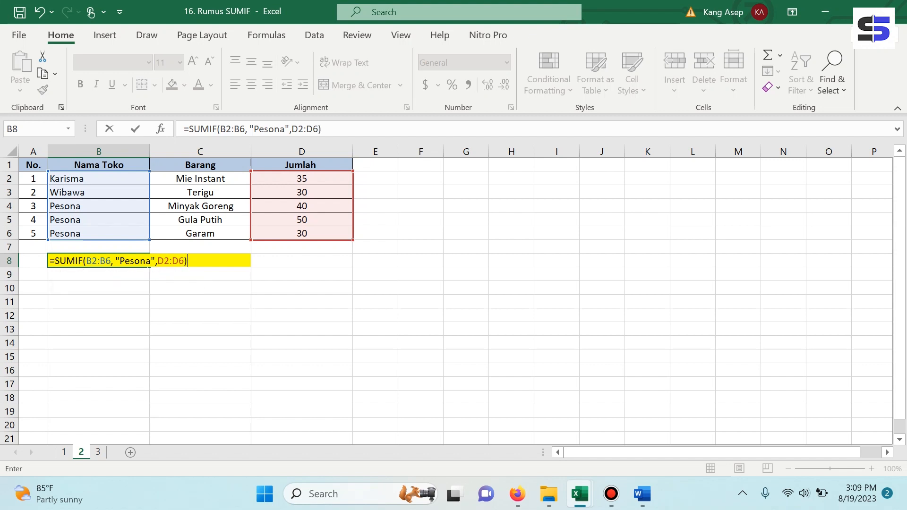
pyautogui.press('Return')
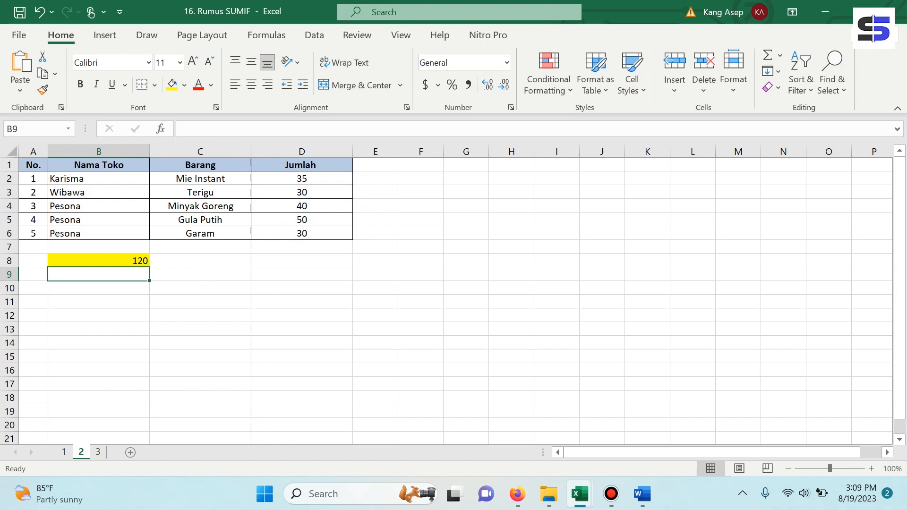
# Check the SUMIF formula in B8 against the Pesona store entries in B4:B6
pyautogui.click(99, 261)
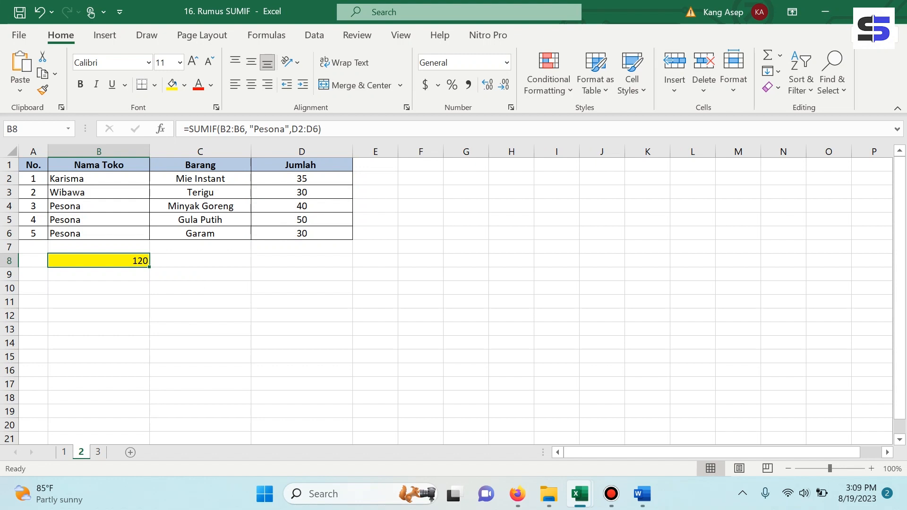
pyautogui.click(201, 261)
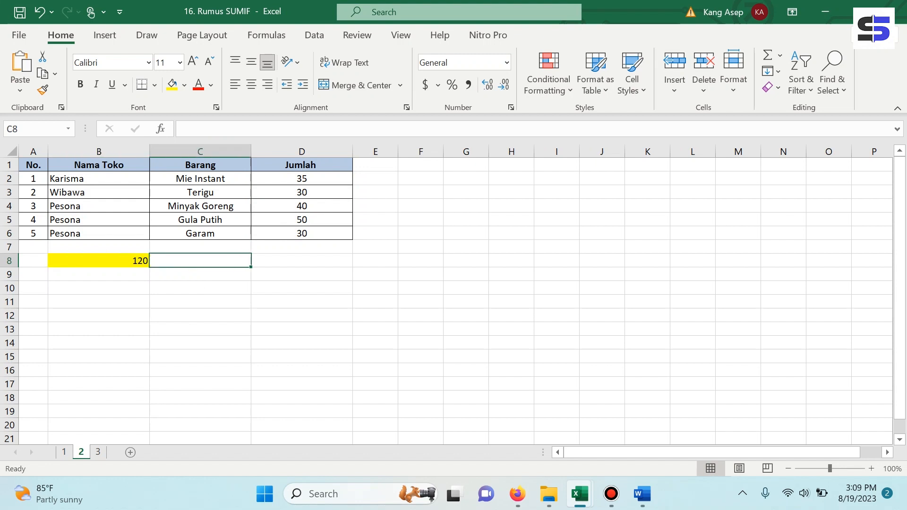
pyautogui.click(99, 206)
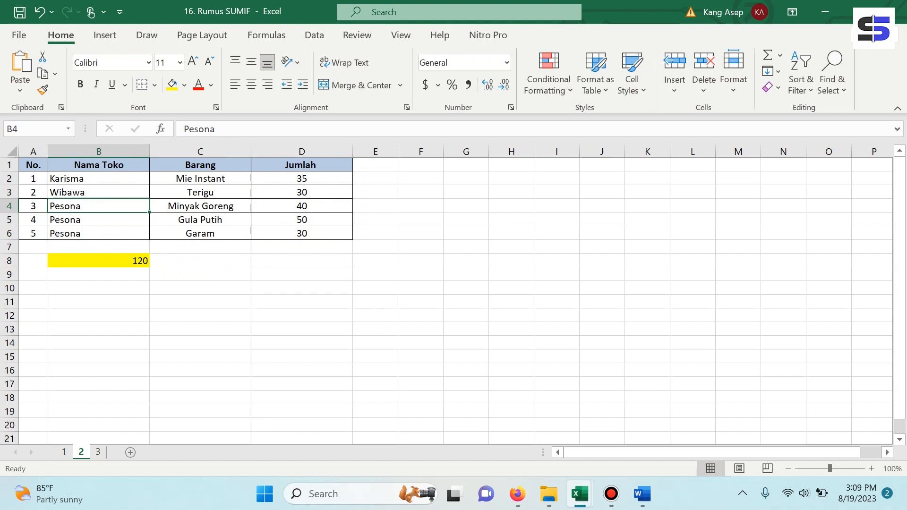
pyautogui.click(99, 220)
pyautogui.click(99, 233)
pyautogui.click(99, 220)
pyautogui.click(98, 233)
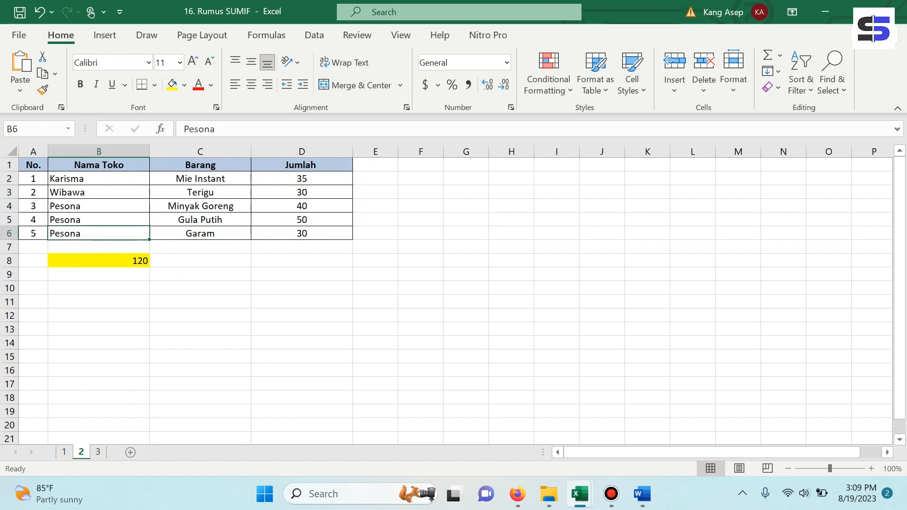
# Select the Pesona quantities in D4:D6 to compare their sum with the result in B8
pyautogui.click(466, 206)
pyautogui.click(302, 206)
pyautogui.click(302, 219)
pyautogui.click(302, 233)
pyautogui.moveTo(302, 207); pyautogui.dragTo(302, 233)
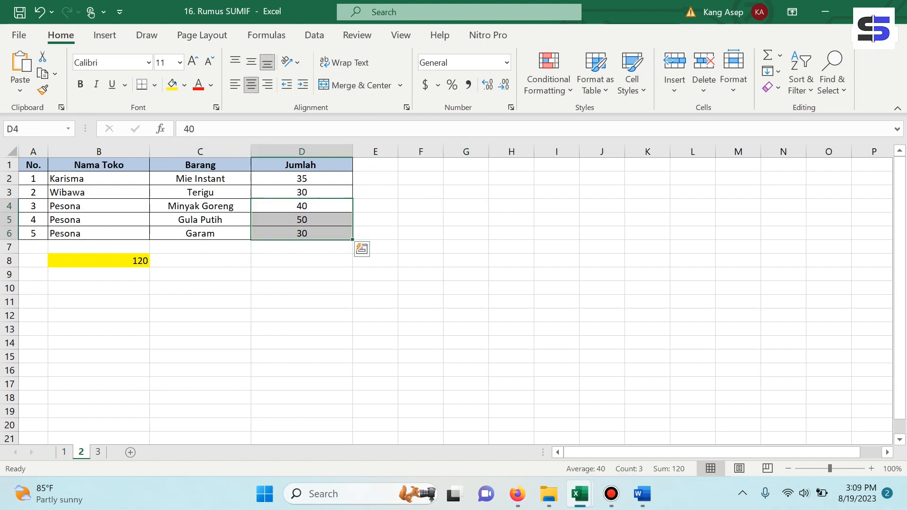
pyautogui.click(466, 274)
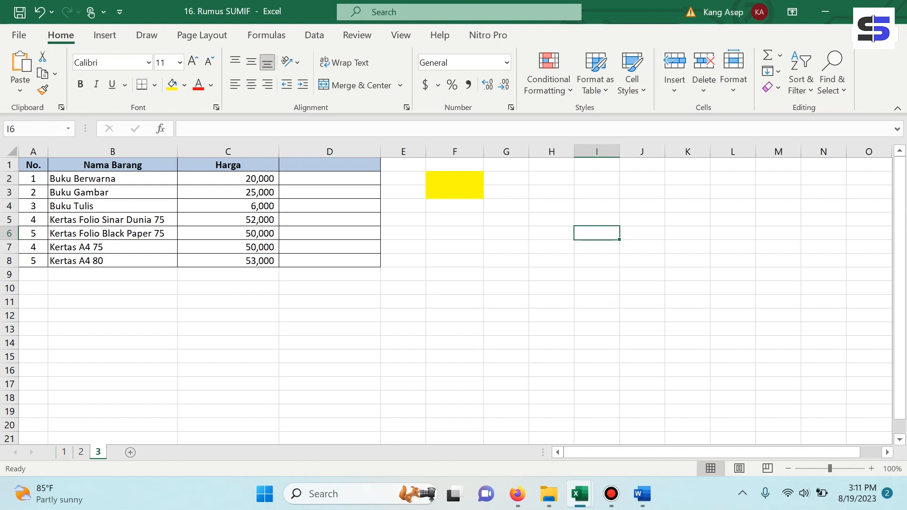
# Start a SUMIF formula in cell F2 of sheet 3 with the item names in B2:B8 as the criteria range
pyautogui.click(455, 179)
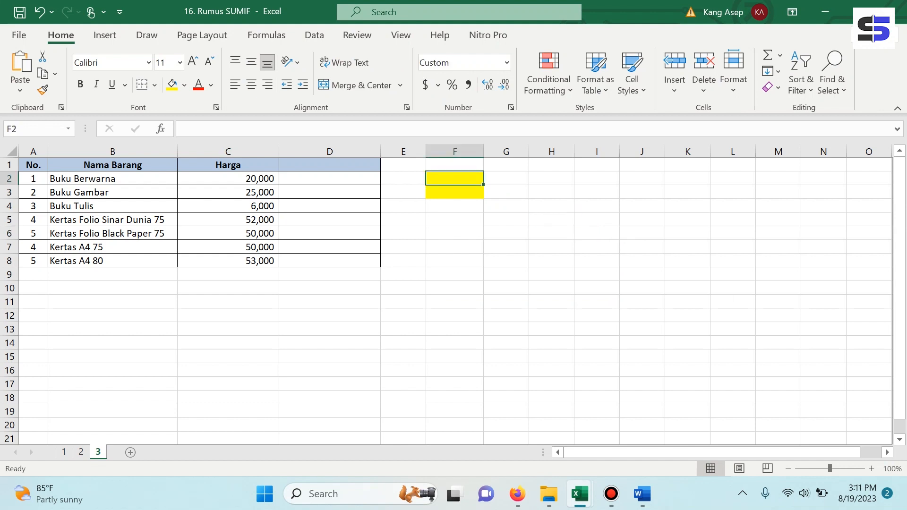
pyautogui.click(597, 192)
pyautogui.click(455, 178)
pyautogui.write('=sum')
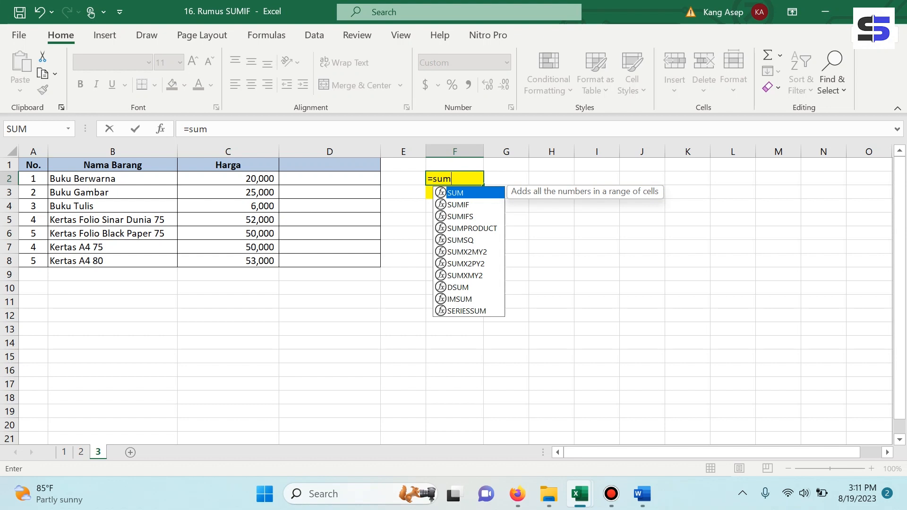
pyautogui.press('Down')
pyautogui.press('Tab')
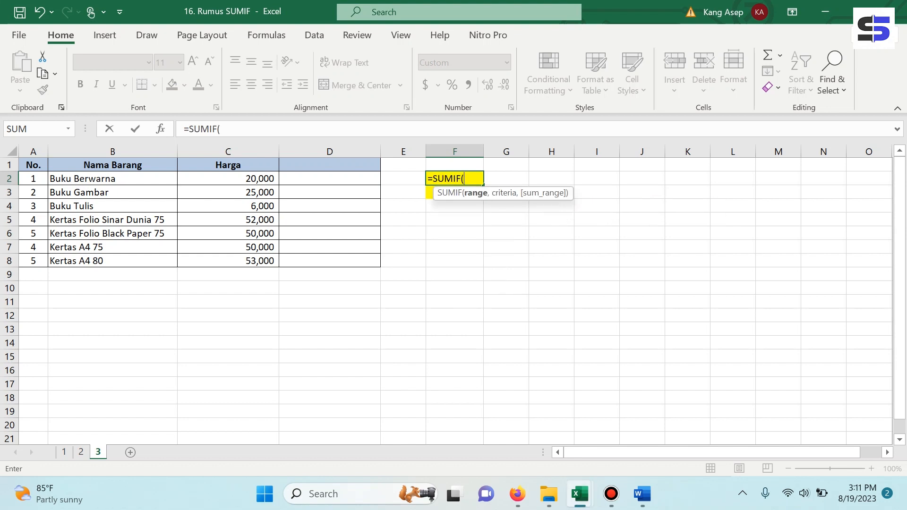
pyautogui.click(112, 179)
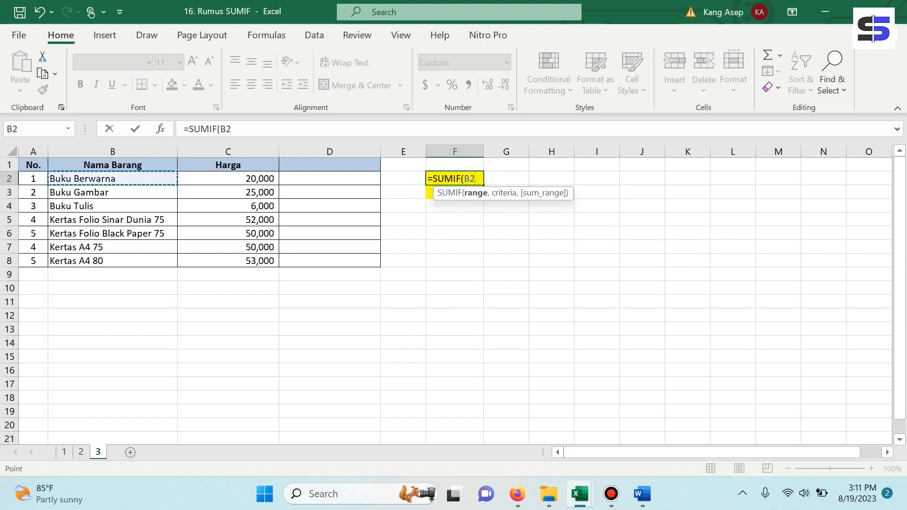
pyautogui.moveTo(178, 185); pyautogui.dragTo(178, 264)
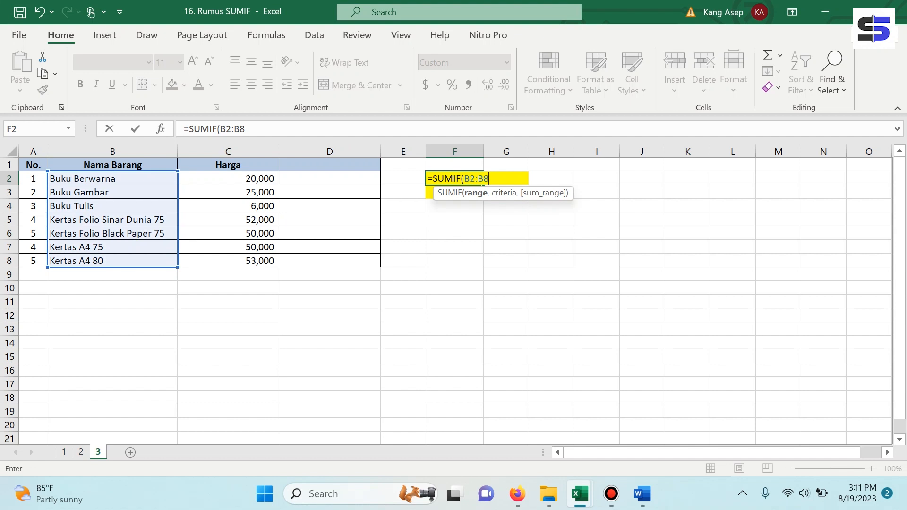
# Complete the SUMIF formula in F2 with the quoted wildcard criterion "Buku*" and the sum range C2:C8
pyautogui.write(',')
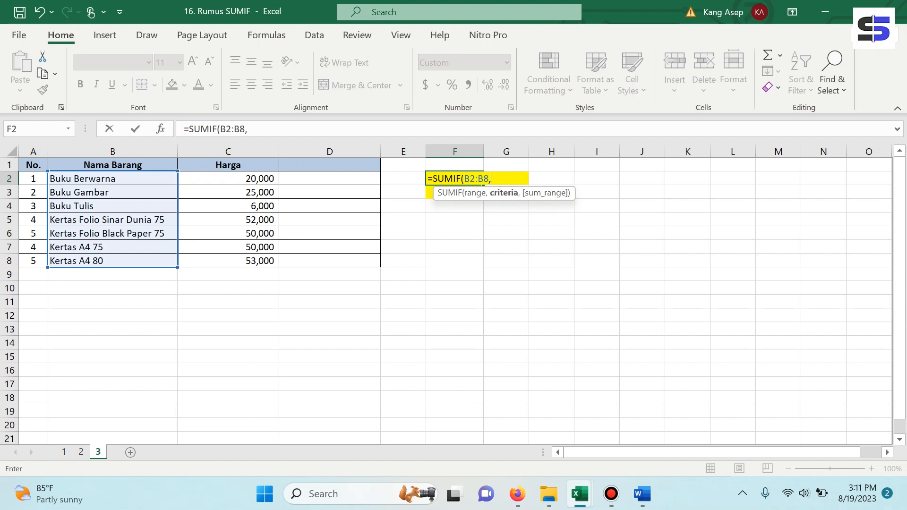
pyautogui.write('"Buku')
pyautogui.write('",')
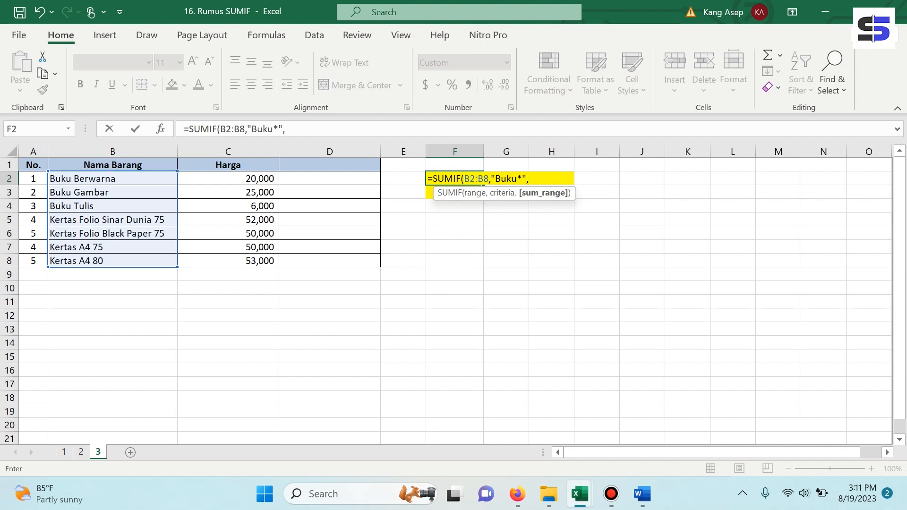
pyautogui.click(228, 179)
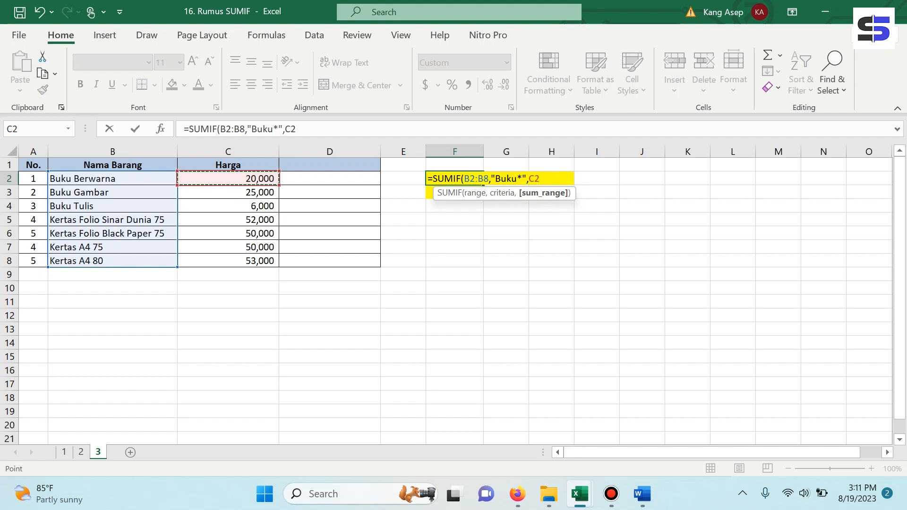
pyautogui.moveTo(228, 179); pyautogui.dragTo(228, 260)
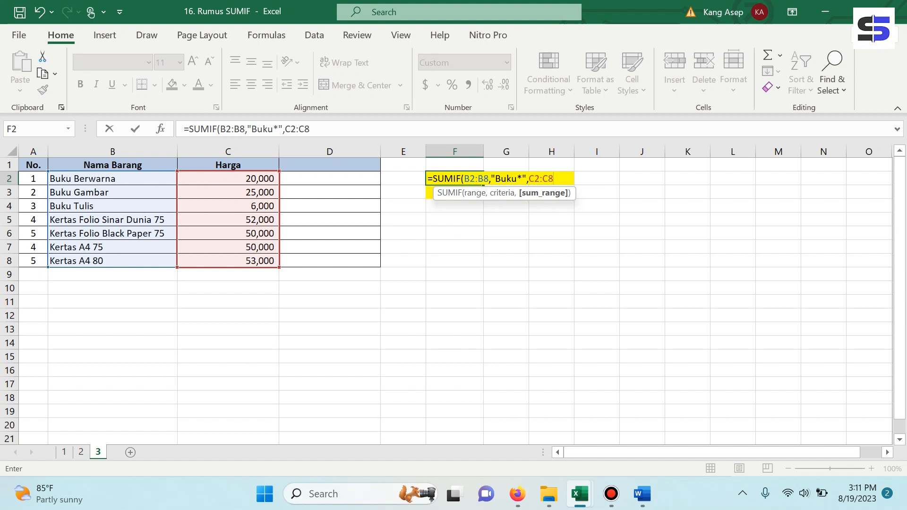
pyautogui.write(')')
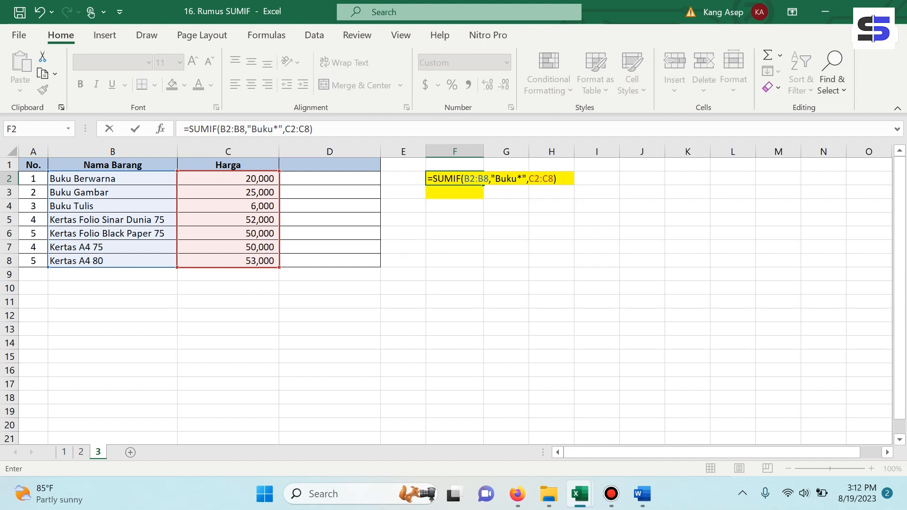
pyautogui.press('Return')
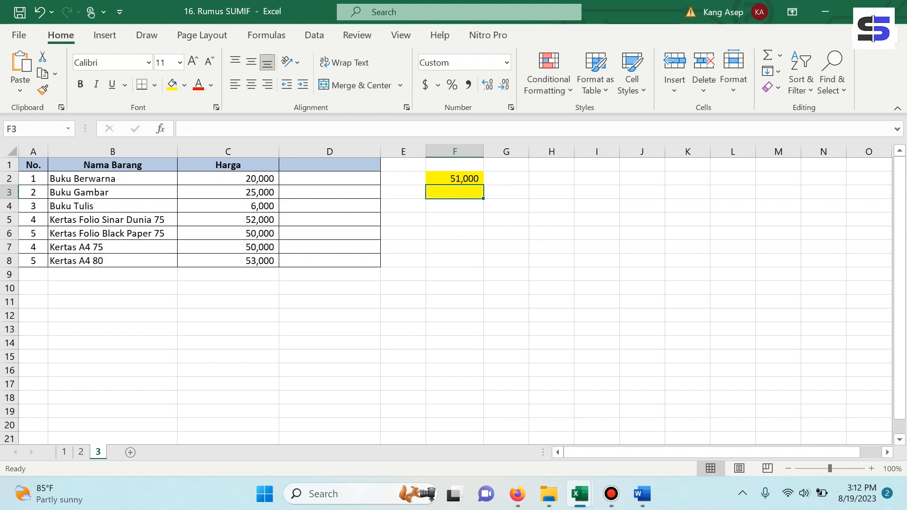
# Check the SUMIF formula in F2 against the Buku items in B2:B4 and their prices in C2:C4
pyautogui.click(454, 178)
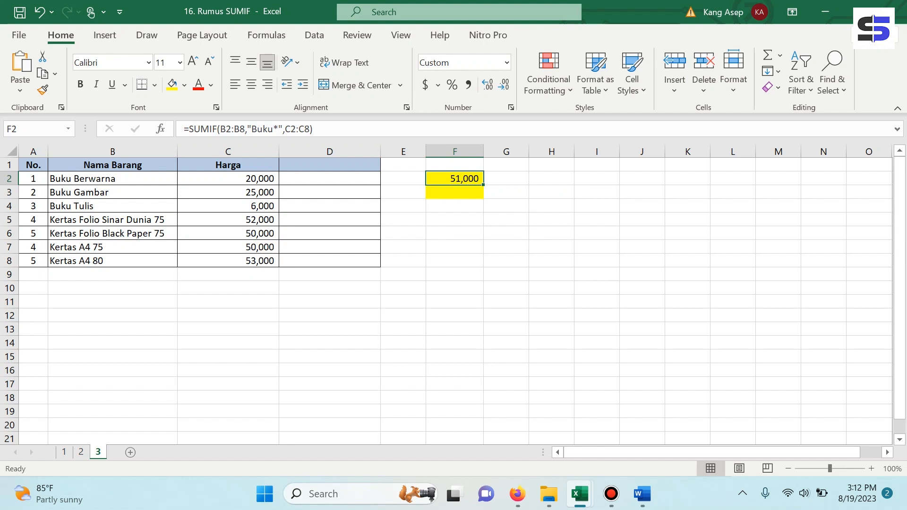
pyautogui.click(113, 179)
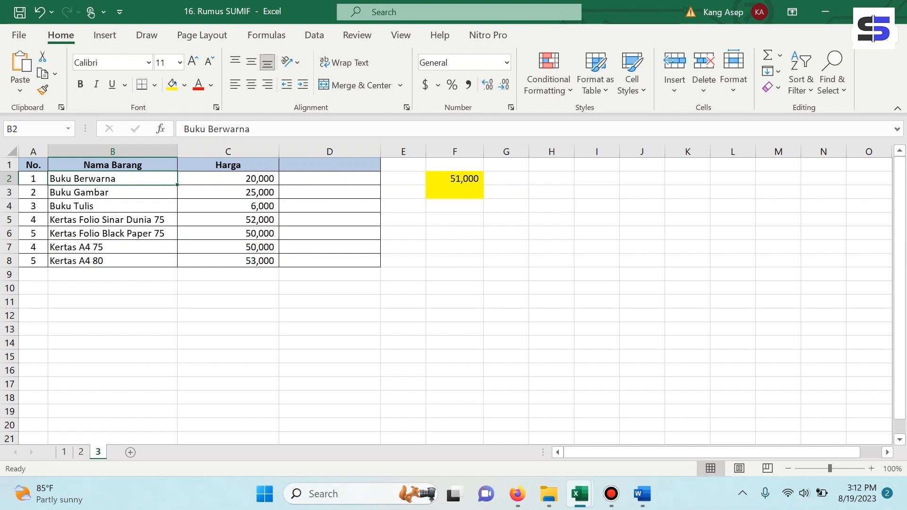
pyautogui.click(112, 192)
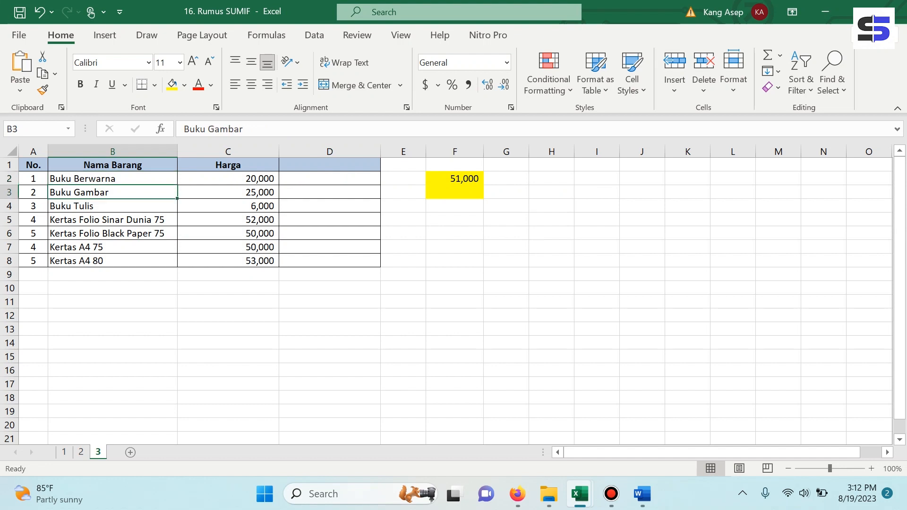
pyautogui.click(113, 206)
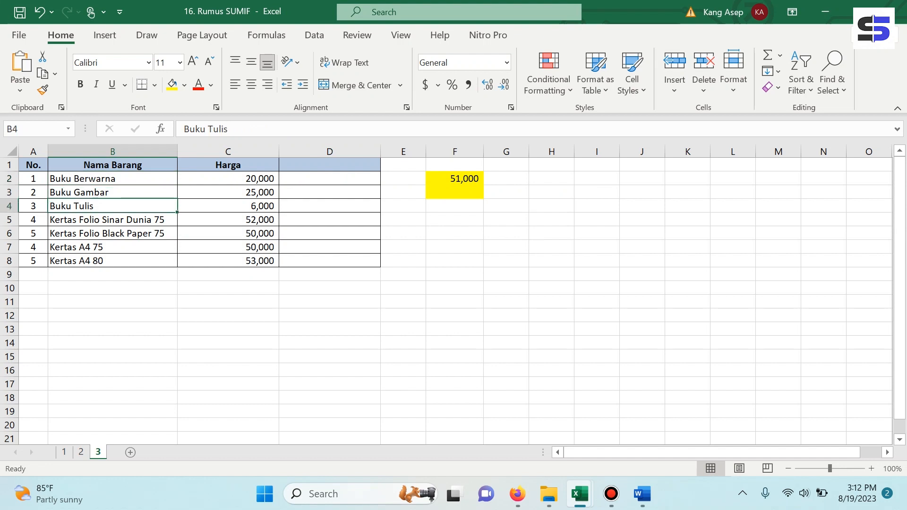
pyautogui.moveTo(228, 178); pyautogui.dragTo(228, 206)
pyautogui.click(596, 261)
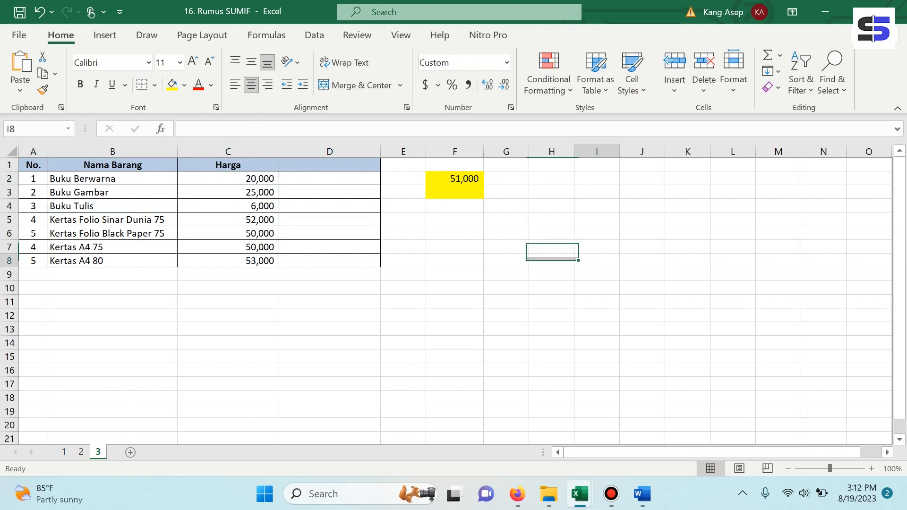
pyautogui.click(455, 178)
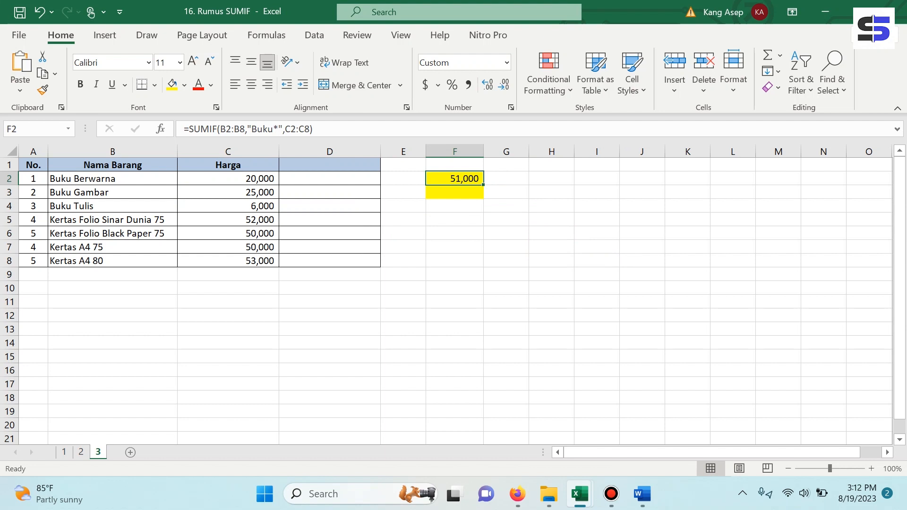
# Start a SUMIF formula in cell F3 with the item names in B2:B8 as the criteria range
pyautogui.click(454, 192)
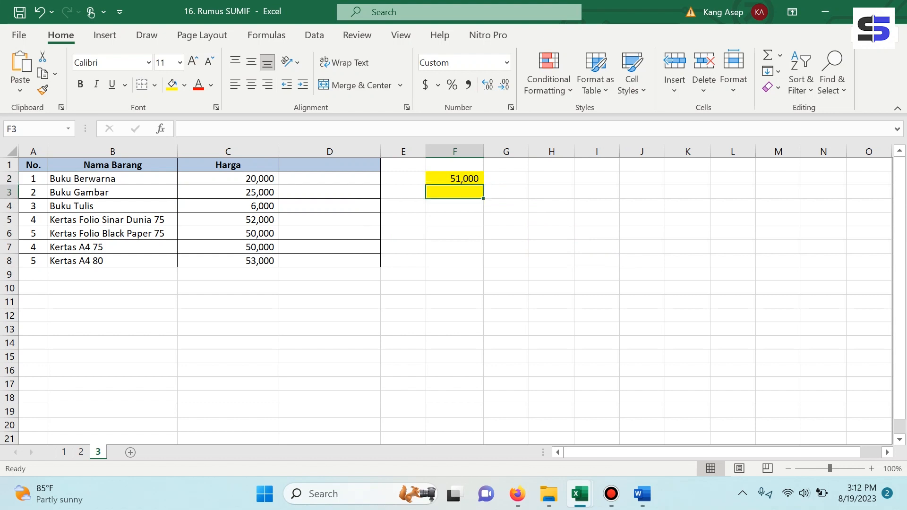
pyautogui.write('=sum')
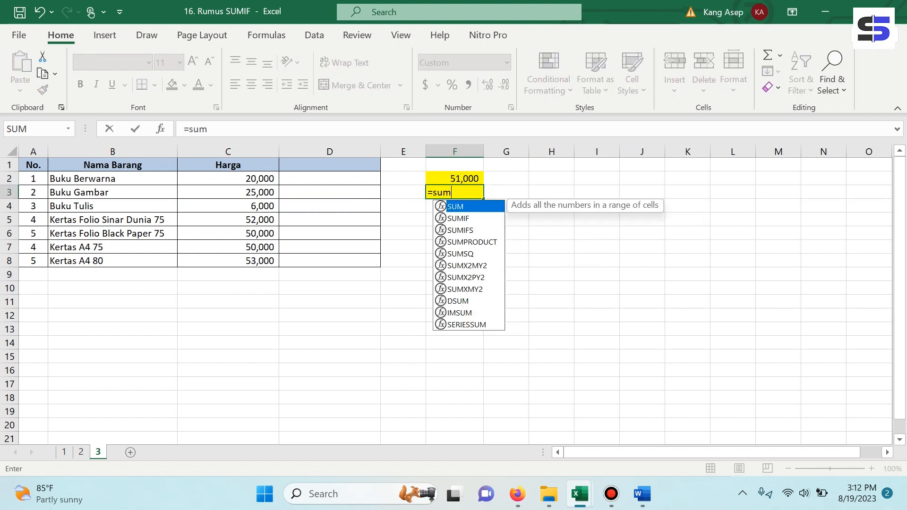
pyautogui.press('Down')
pyautogui.press('Tab')
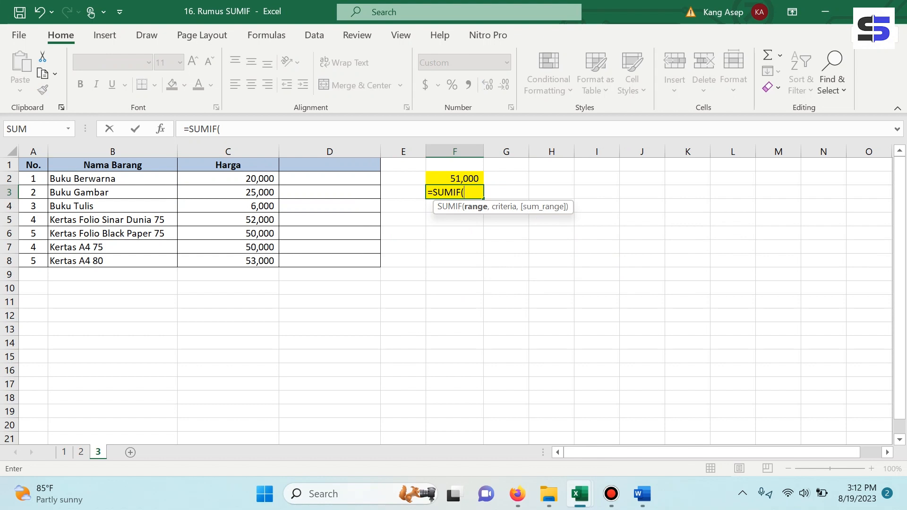
pyautogui.click(112, 179)
pyautogui.moveTo(178, 185); pyautogui.dragTo(176, 262)
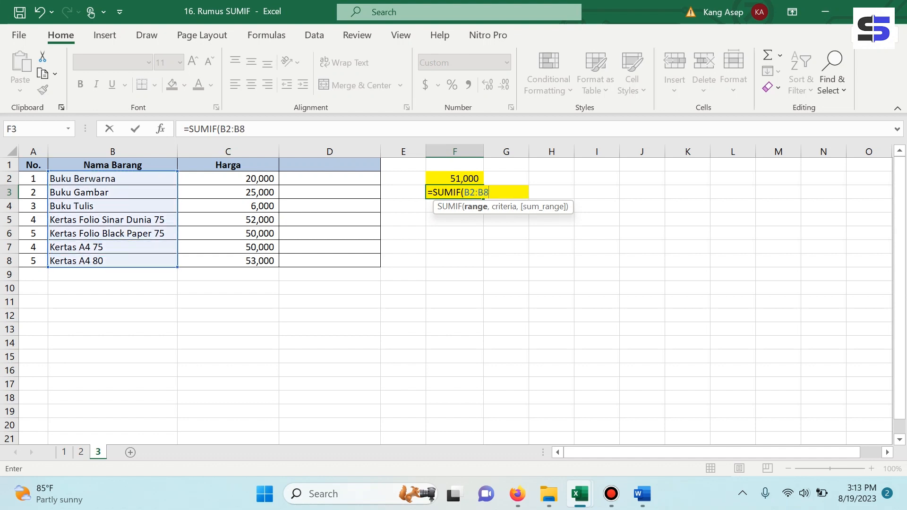
# Complete the SUMIF formula in F3 with the quoted wildcard criterion "*Folio*" and the sum range C2:C8
pyautogui.write(',')
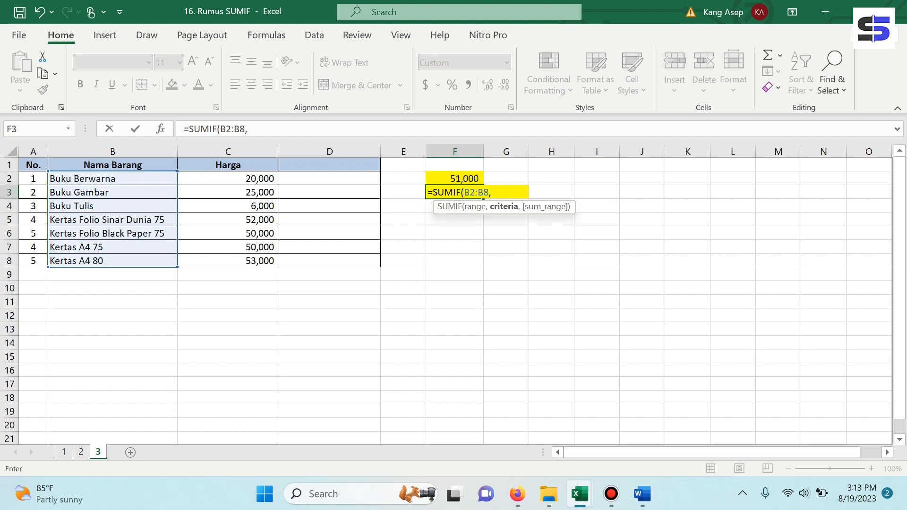
pyautogui.write('"*Folio*"')
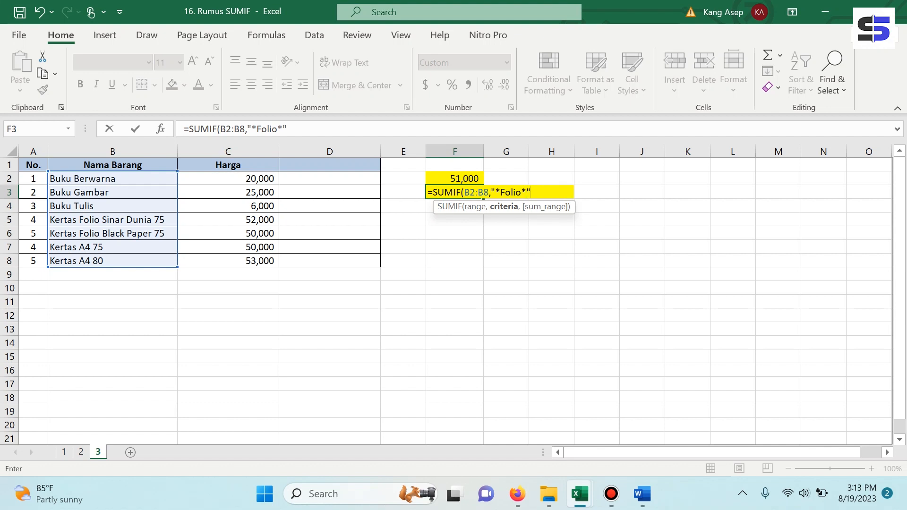
pyautogui.write(',')
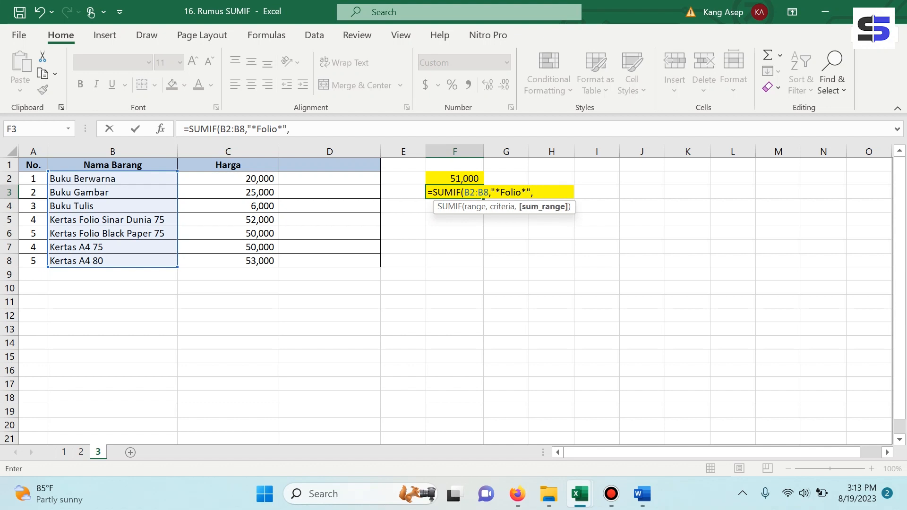
pyautogui.click(228, 178)
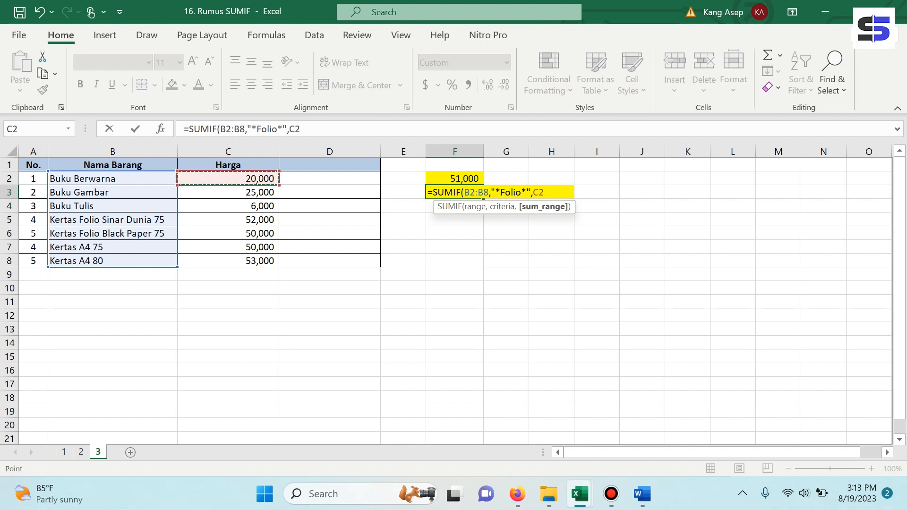
pyautogui.moveTo(228, 179); pyautogui.dragTo(228, 261)
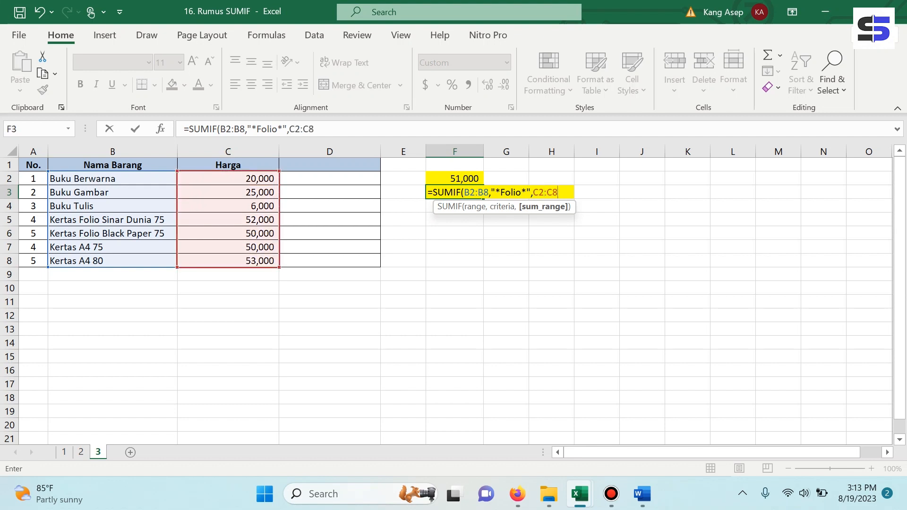
pyautogui.write(')')
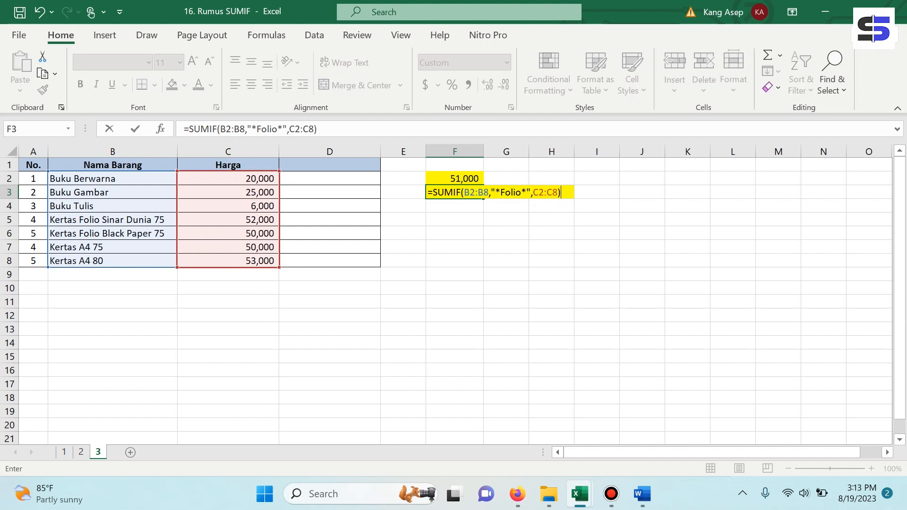
pyautogui.press('Return')
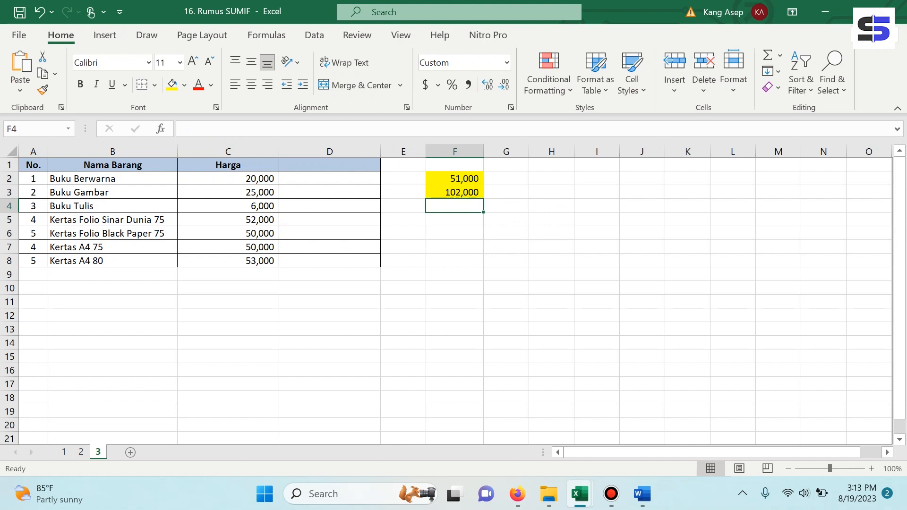
# Check the SUMIF formula in F3 against the Folio items in B5:B6 and their prices in C5:C6
pyautogui.press('Up')
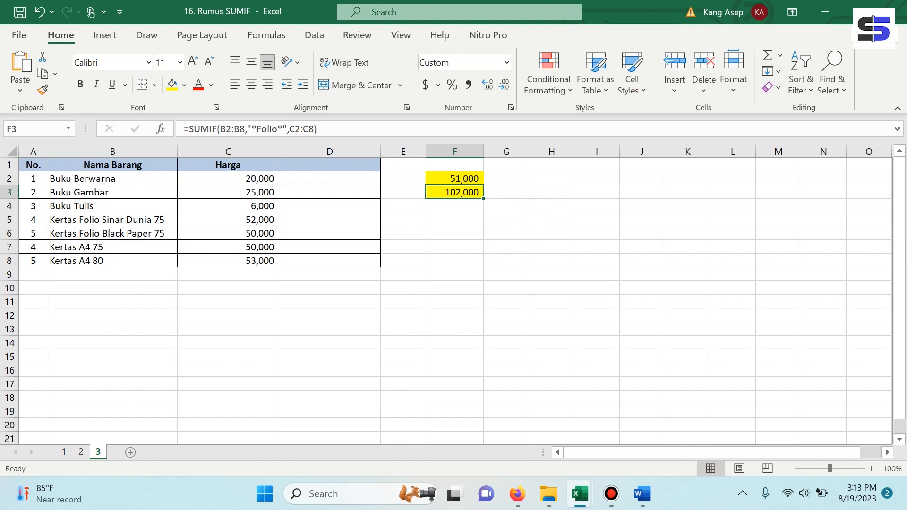
pyautogui.click(113, 220)
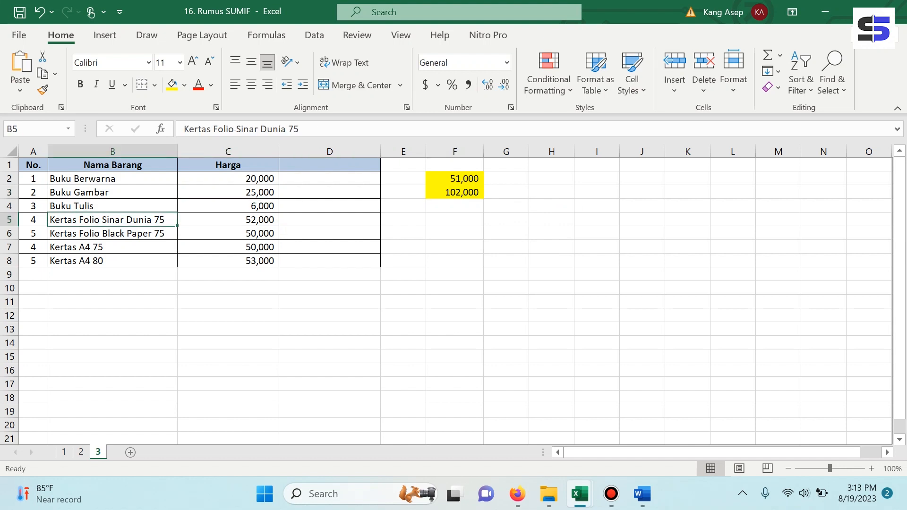
pyautogui.click(112, 233)
pyautogui.click(552, 233)
pyautogui.moveTo(228, 219); pyautogui.dragTo(228, 234)
pyautogui.click(597, 274)
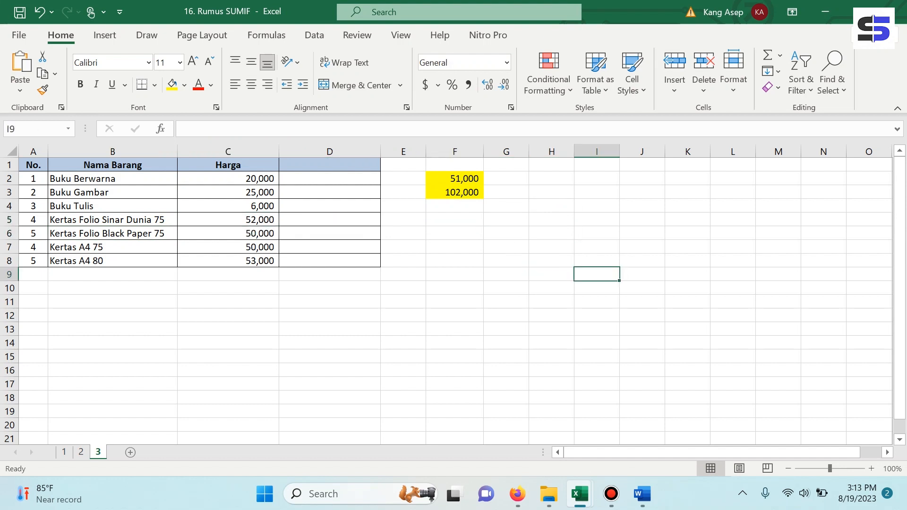